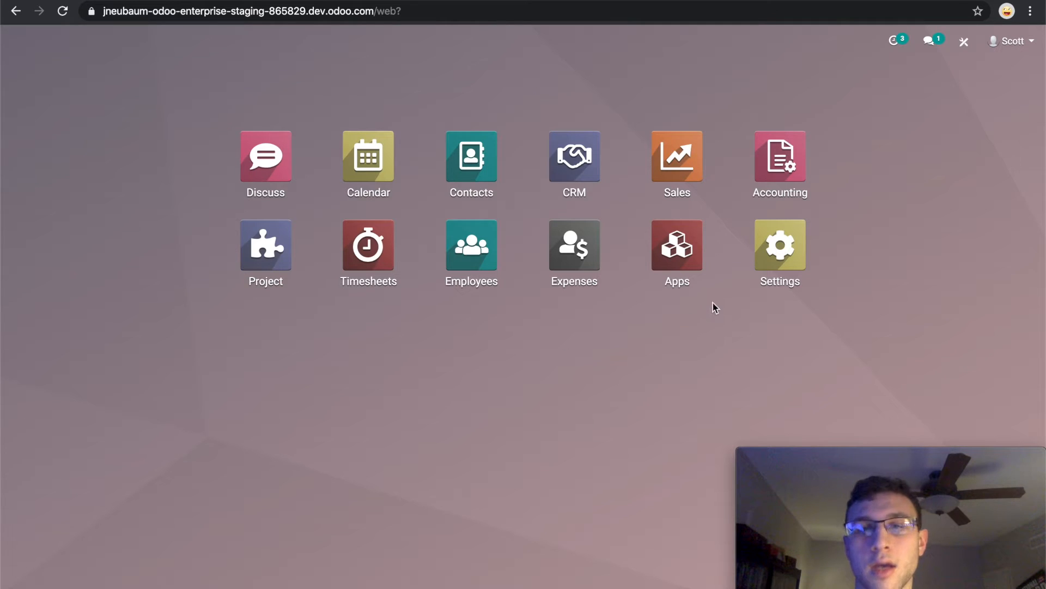
Search all available modules for "gamificat" without the Apps filter and install CRM Gamification.
left_click(681, 246)
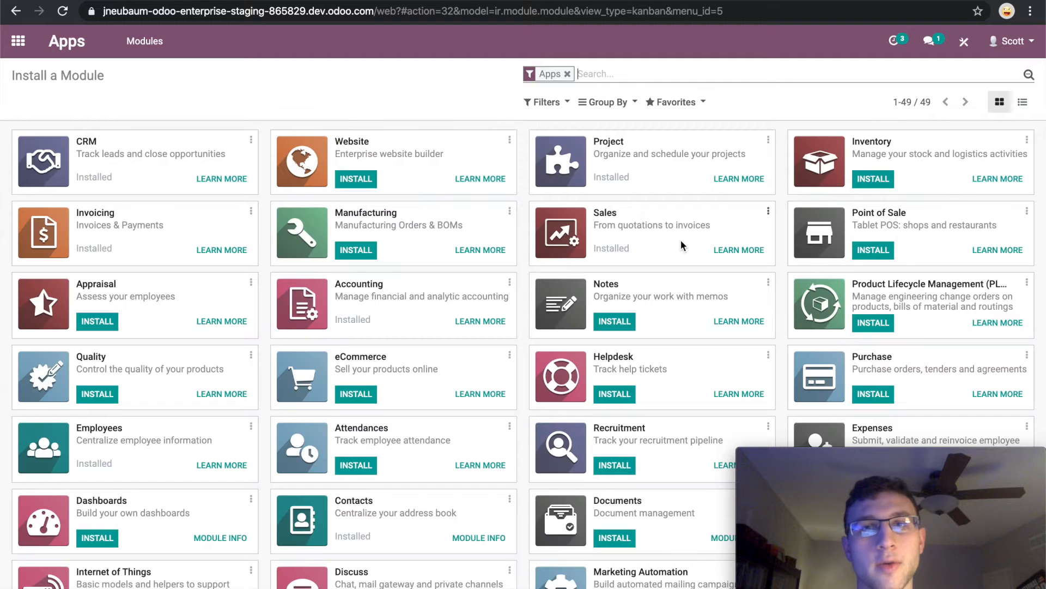
key("BackSpace")
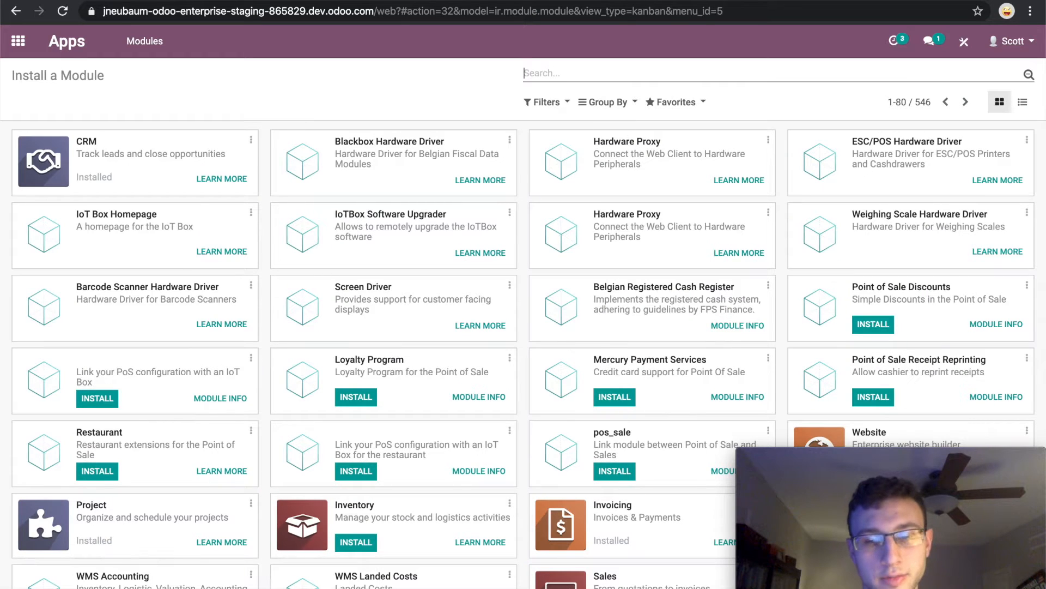
type("gamificat")
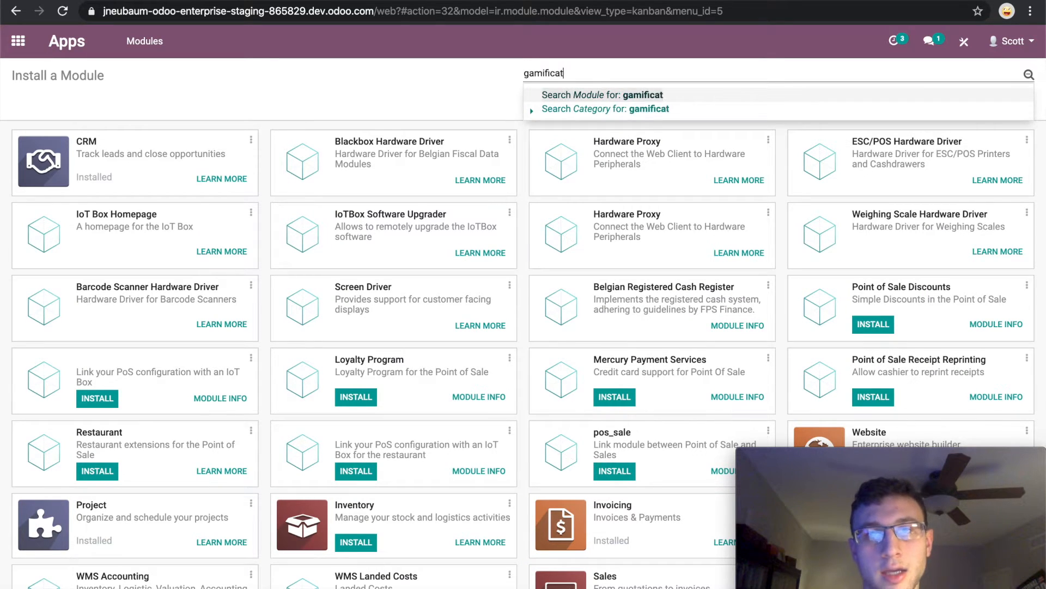
key("Return")
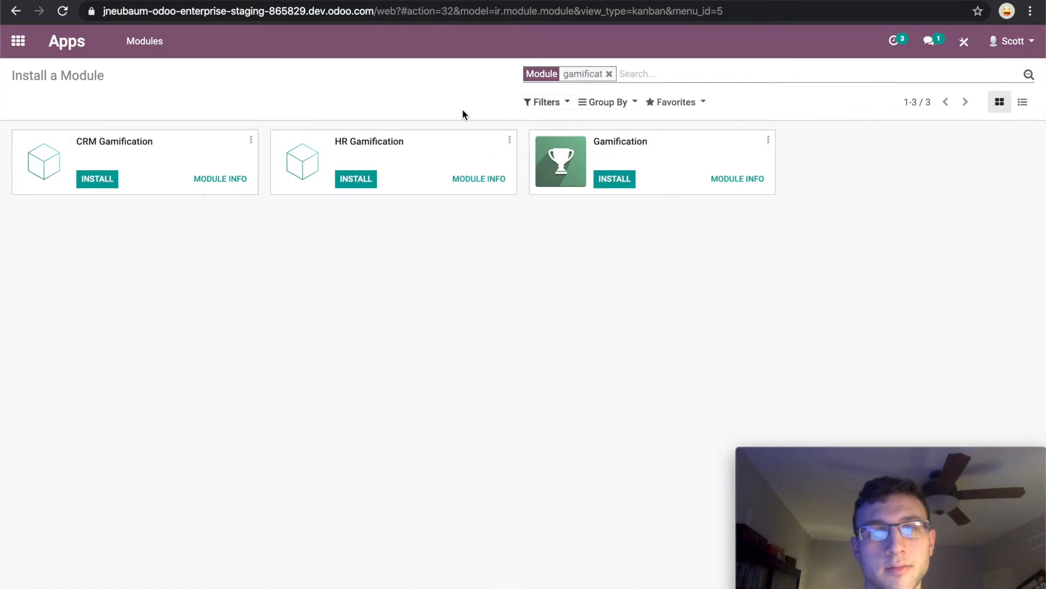
left_click(97, 181)
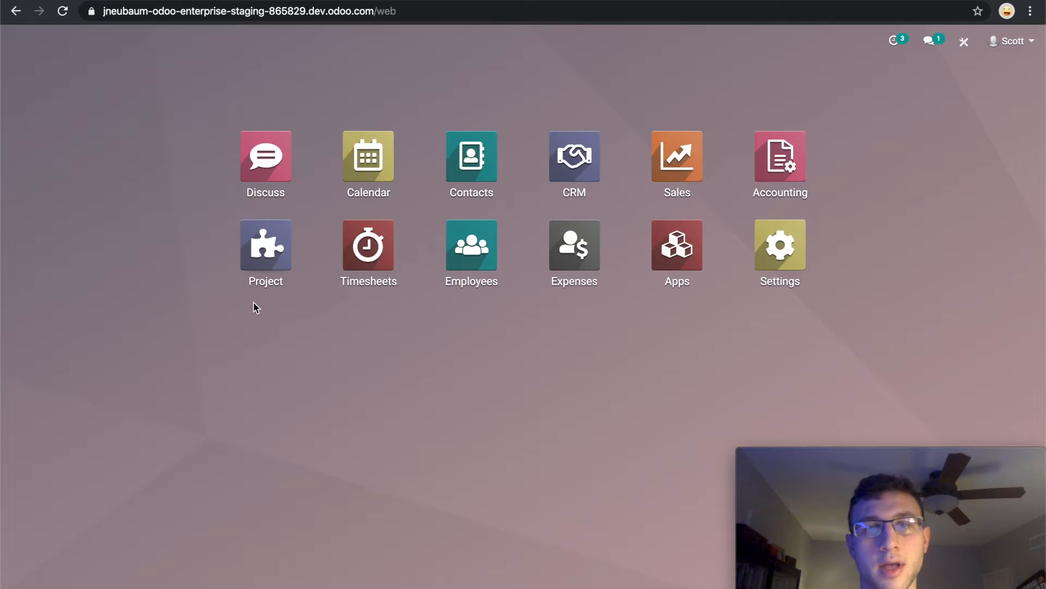
Activate the developer mode in the general system settings.
left_click(761, 254)
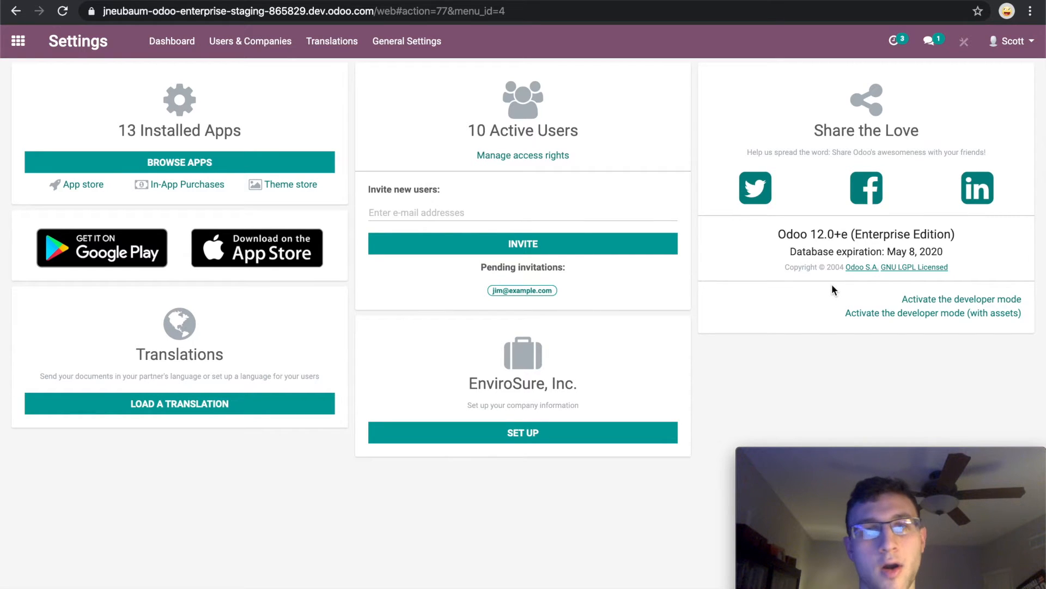
left_click(18, 41)
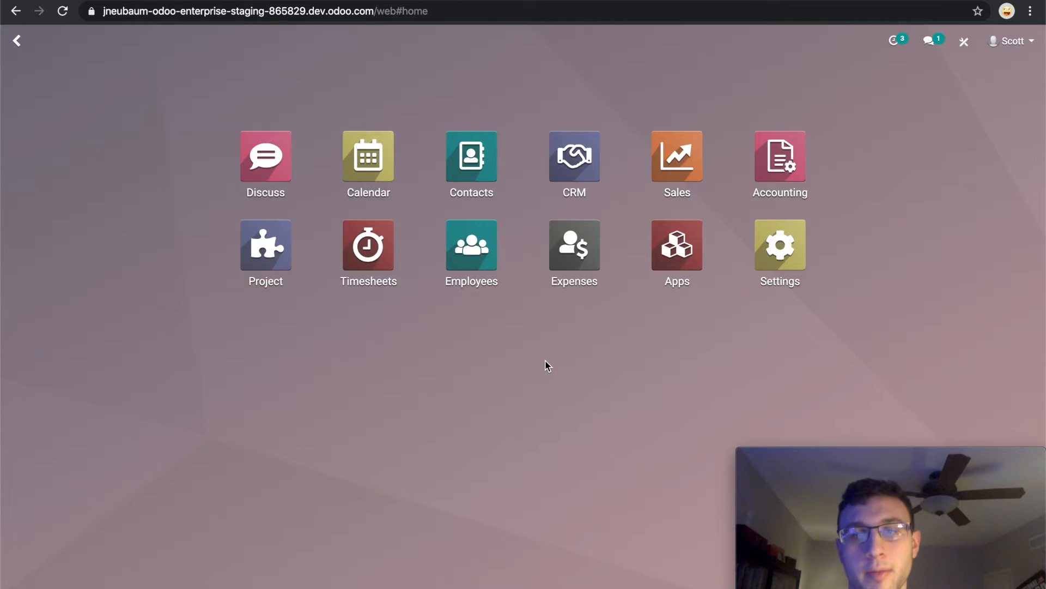
left_click(775, 259)
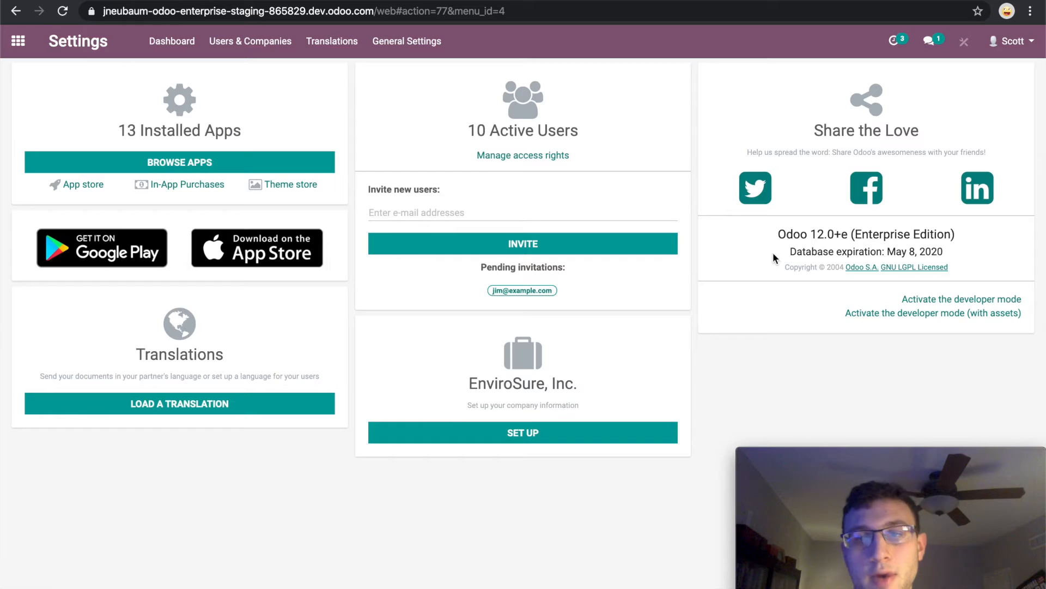
left_click(925, 300)
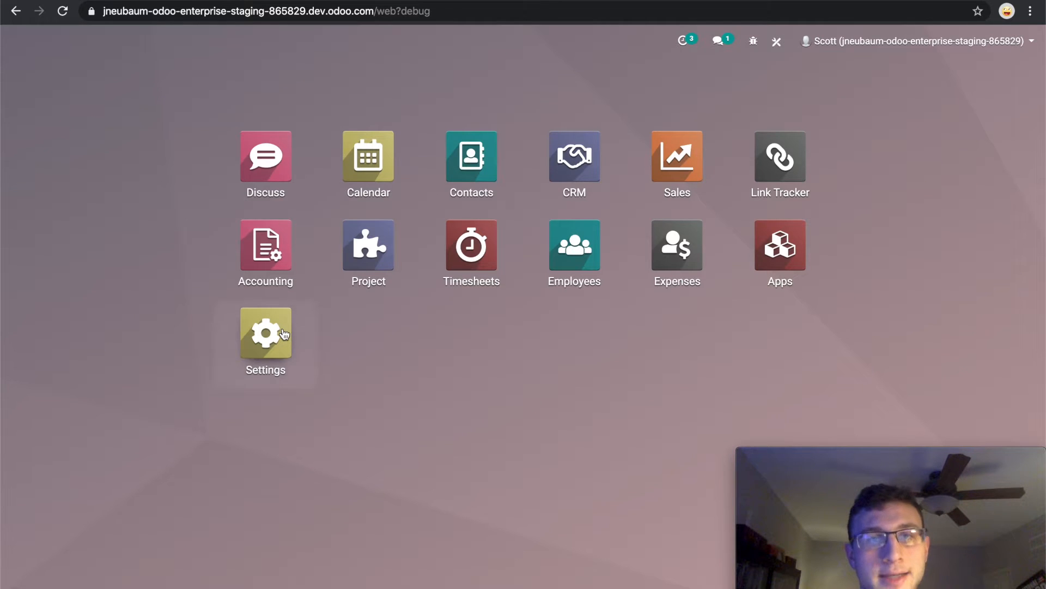
Open the gamification challenges from the settings and remove the Running Challenges filter.
left_click(283, 334)
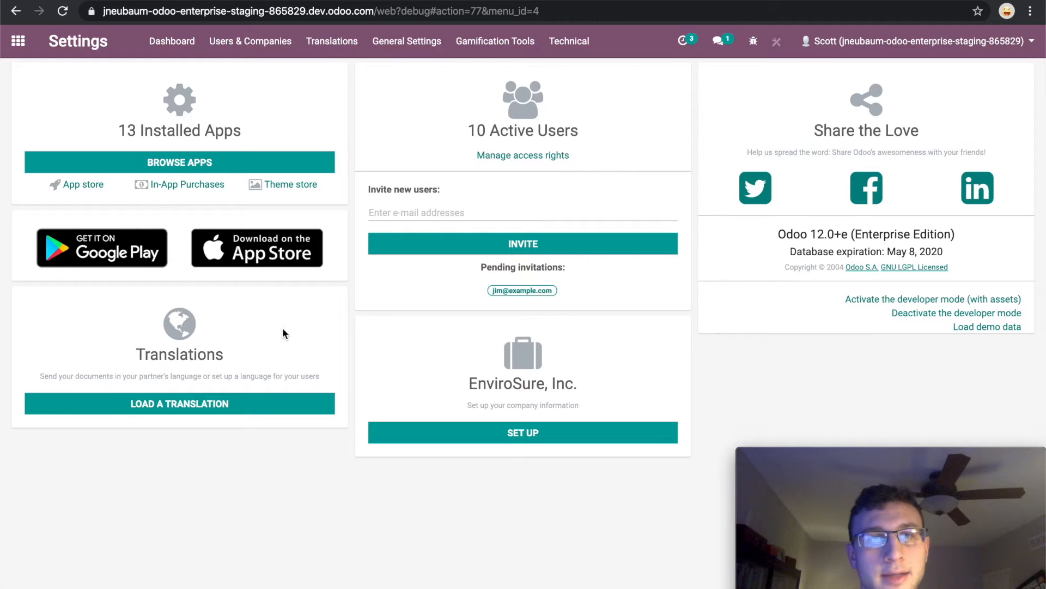
left_click(469, 52)
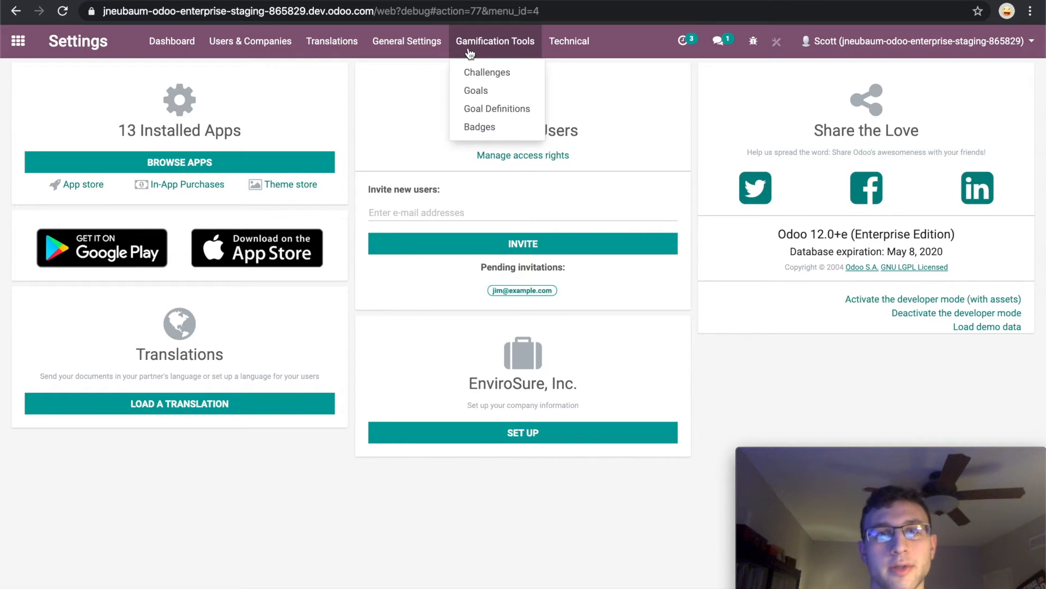
left_click(469, 79)
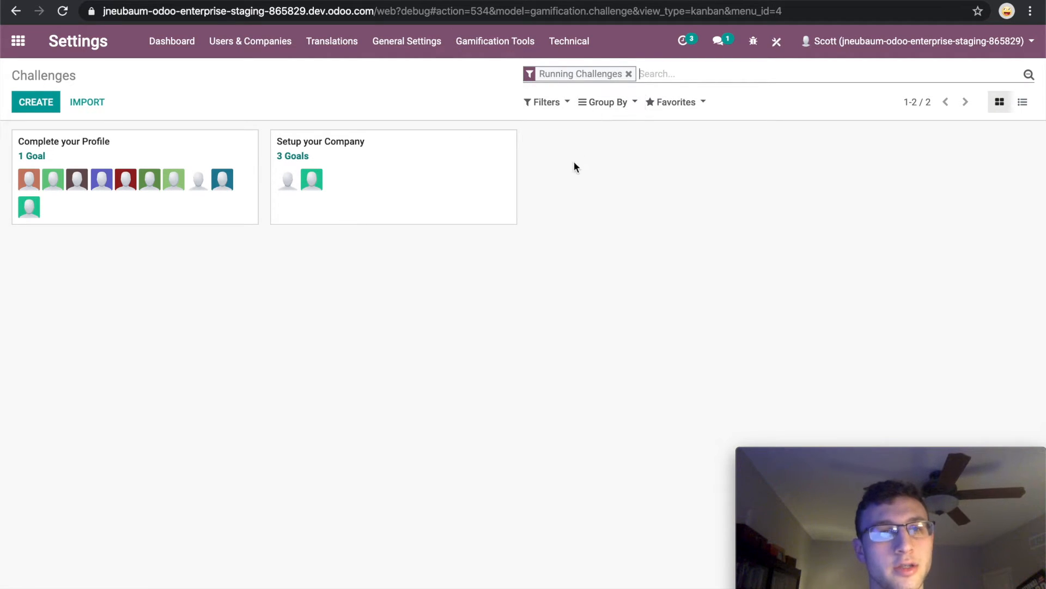
key("BackSpace")
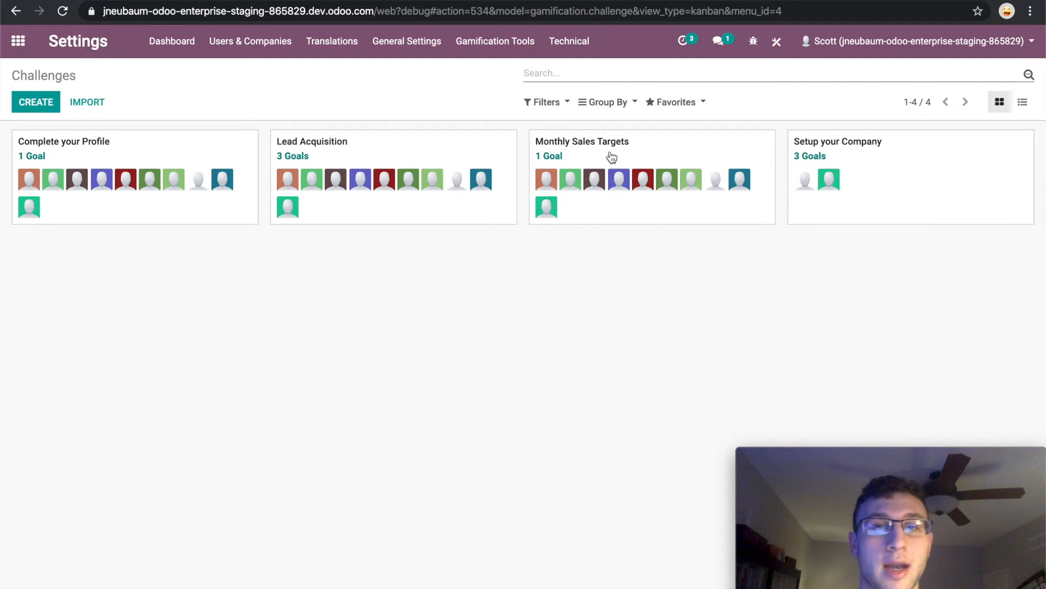
Open the Monthly Sales Targets challenge and put it into edit mode.
left_click(571, 146)
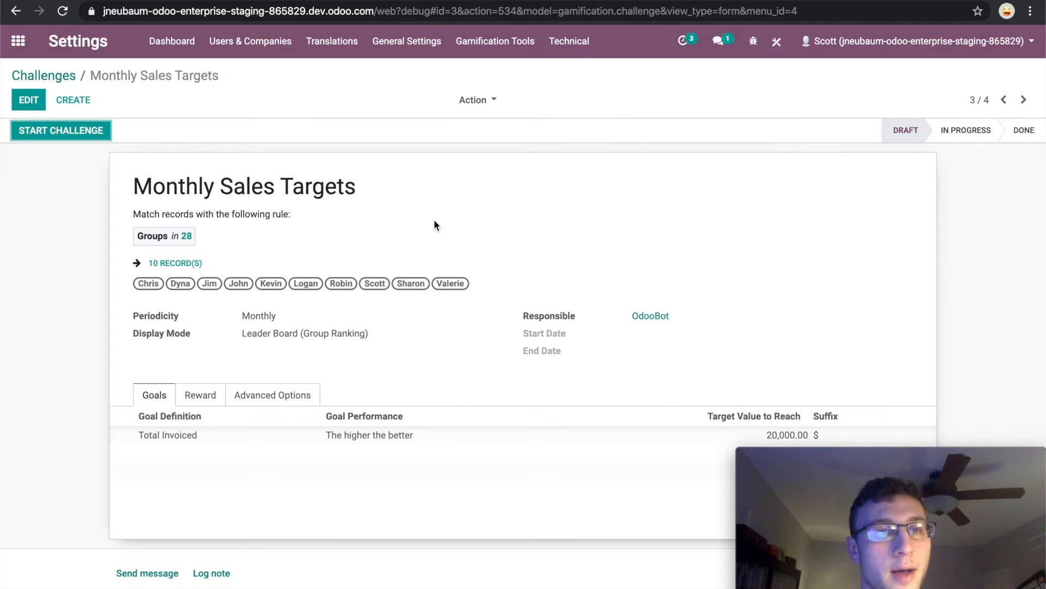
scroll(434, 219, "down", 1)
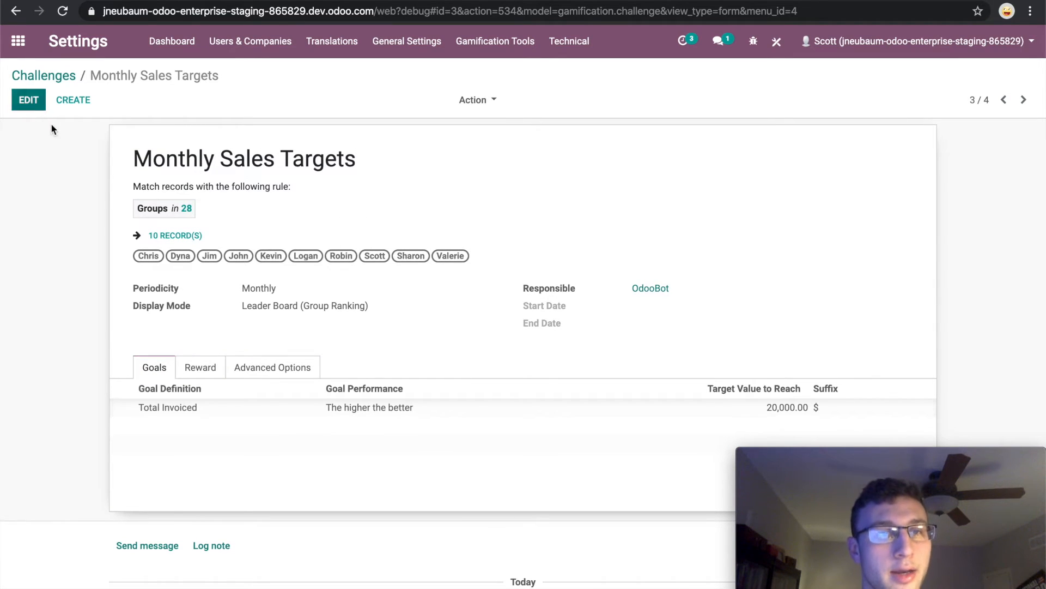
scroll(120, 171, "down", 1)
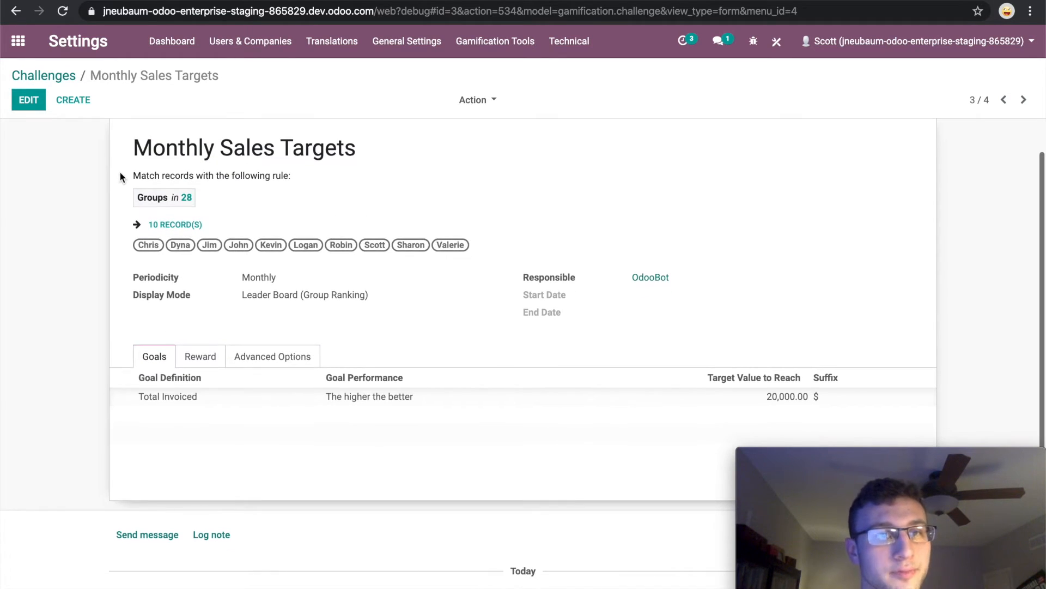
left_click(18, 99)
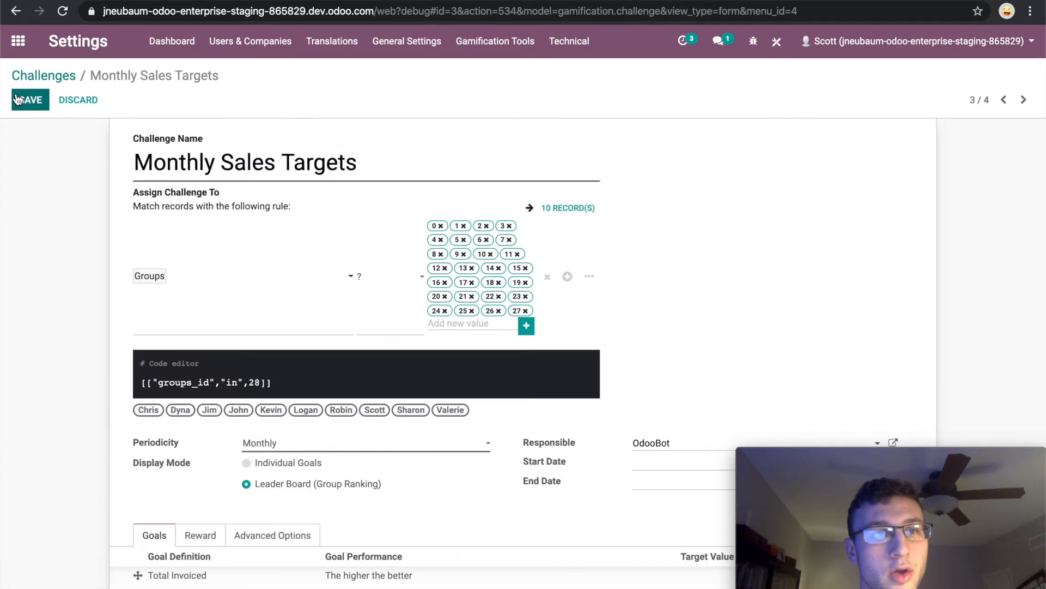
Add a second condition below Groups in the challenge's assignment rules and open its field selection.
scroll(116, 283, "down", 1)
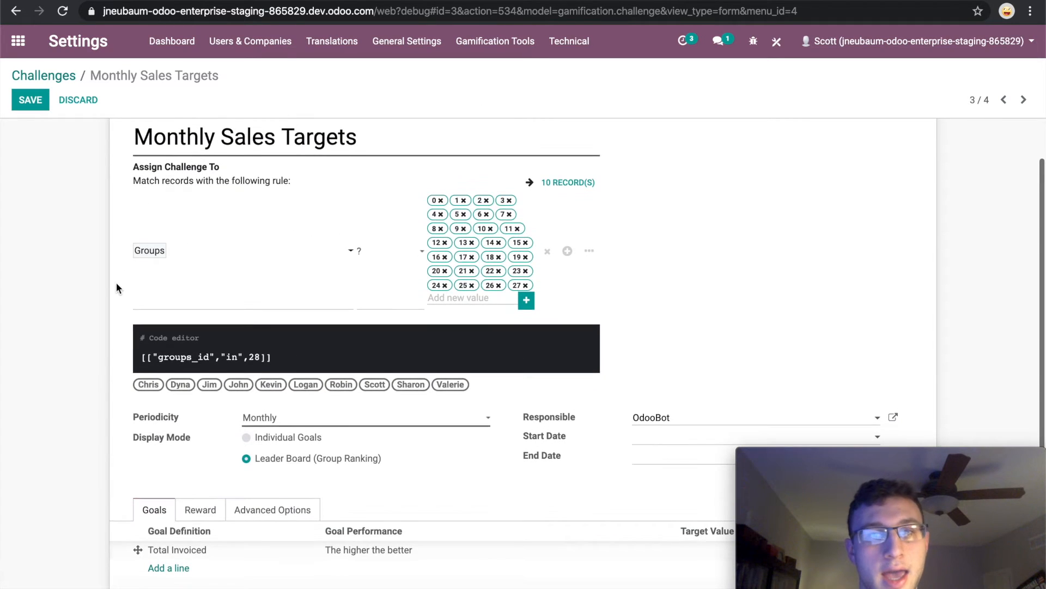
scroll(116, 282, "down", 2)
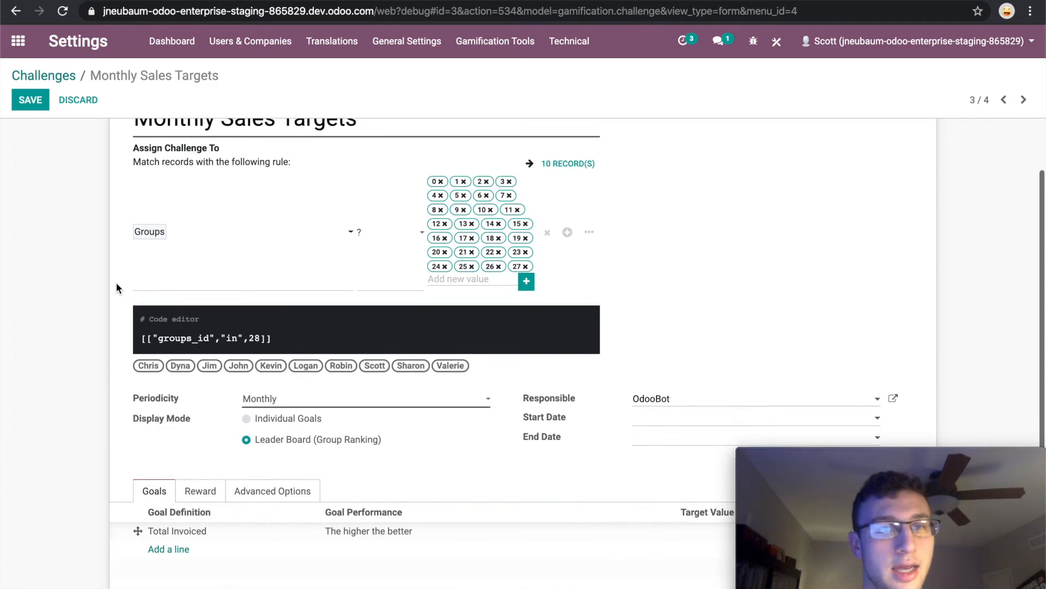
scroll(117, 282, "up", 3)
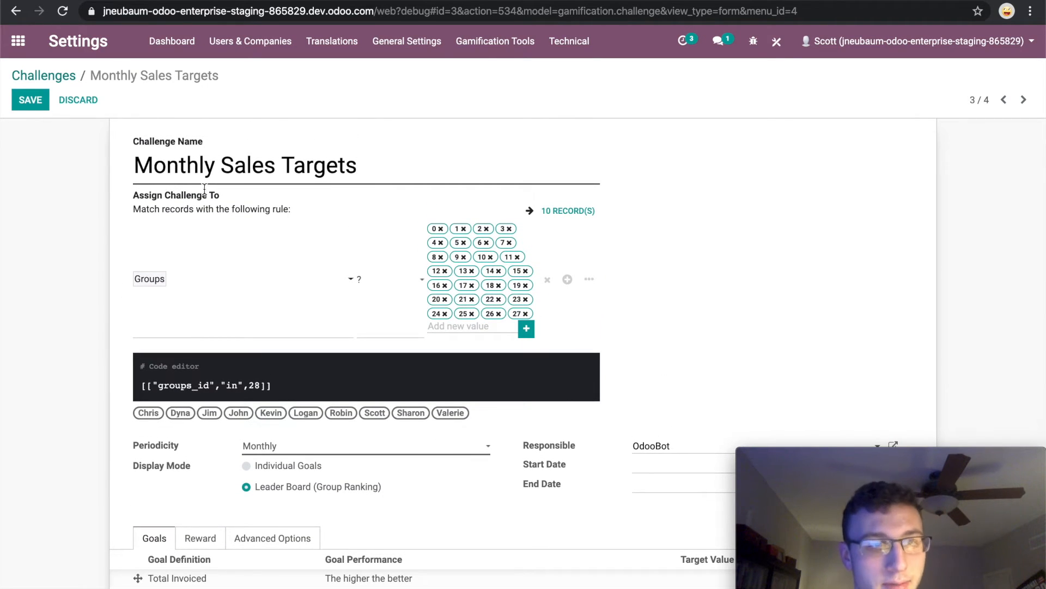
scroll(223, 327, "down", 1)
scroll(223, 328, "down", 2)
scroll(223, 328, "up", 2)
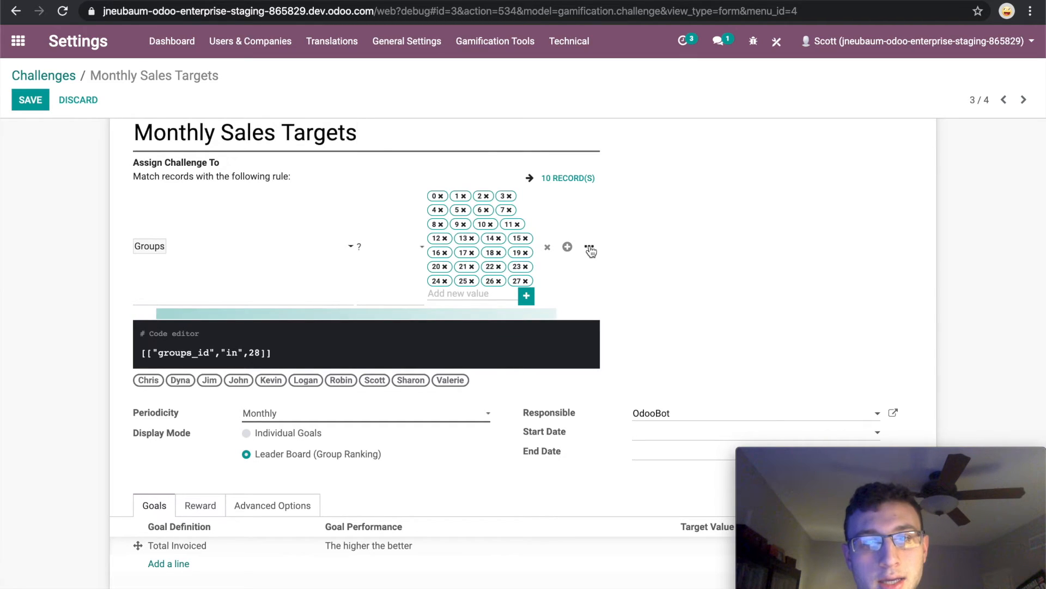
scroll(512, 304, "down", 1)
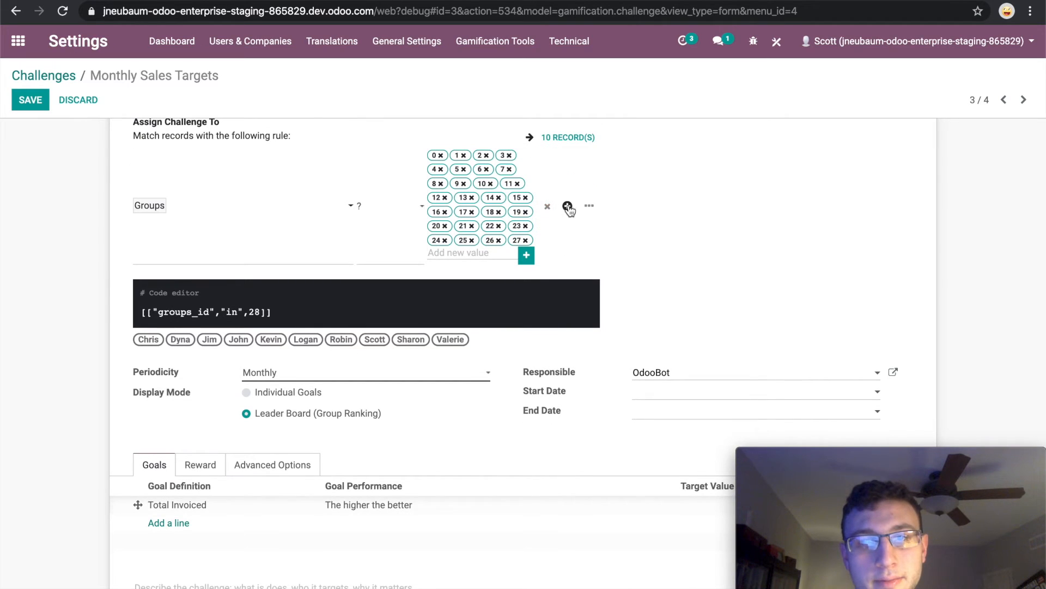
left_click(568, 207)
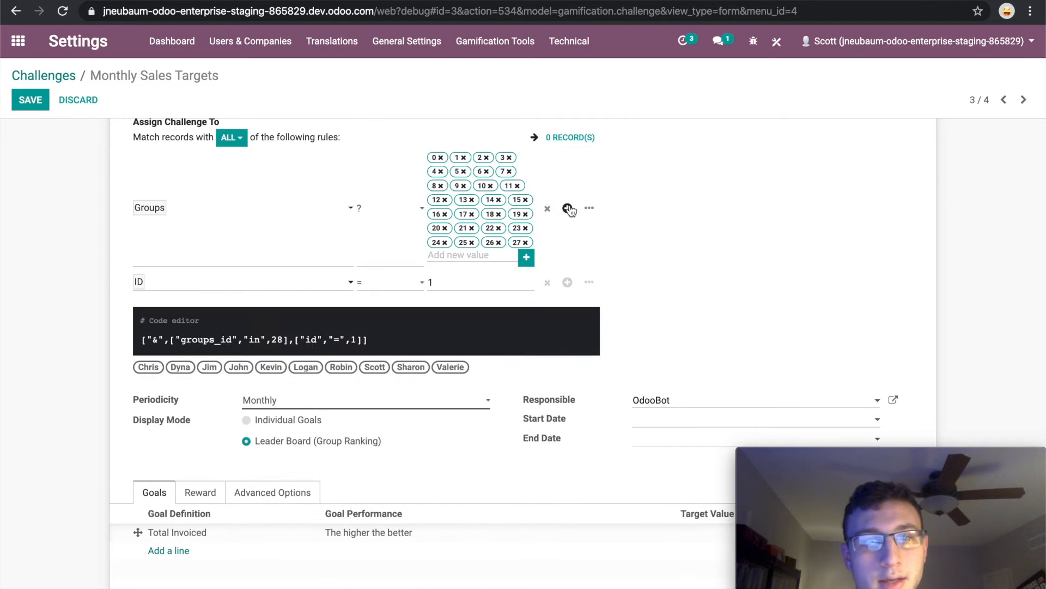
left_click(326, 280)
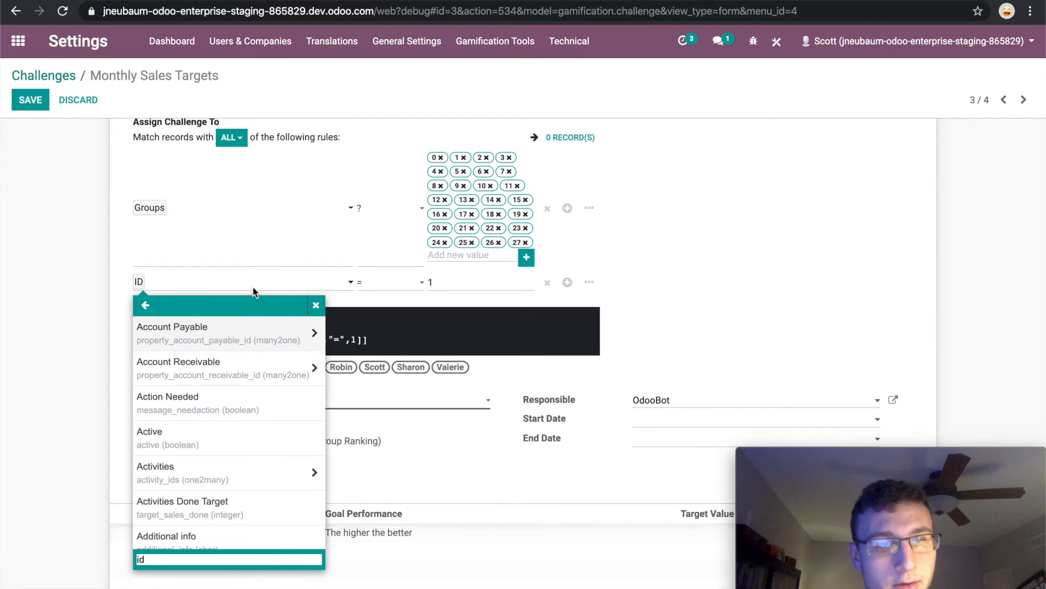
Try to set the new condition's field by entering "users" as the field name.
double_click(239, 281)
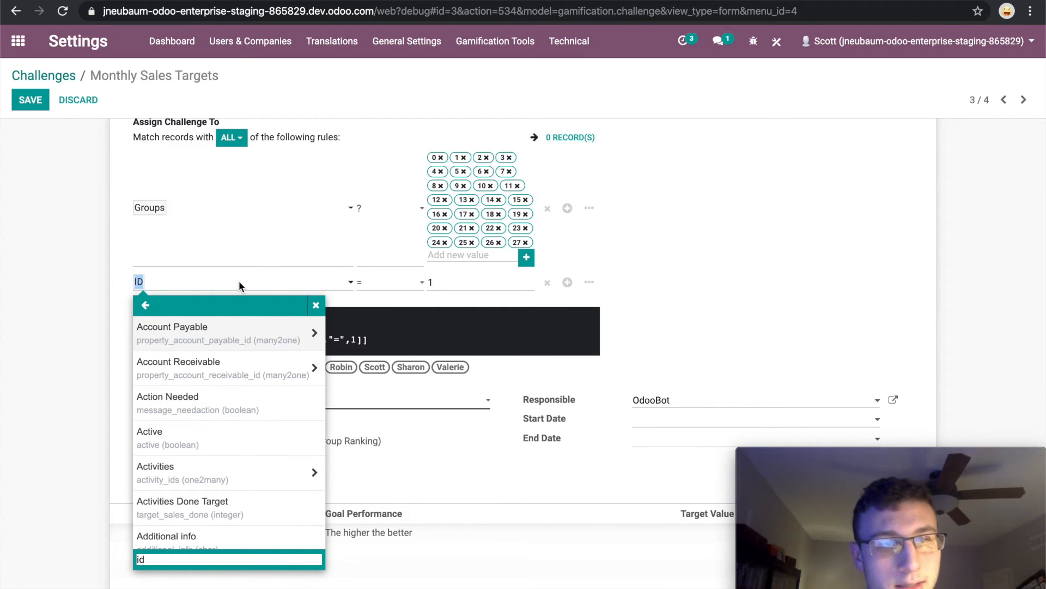
key("Right")
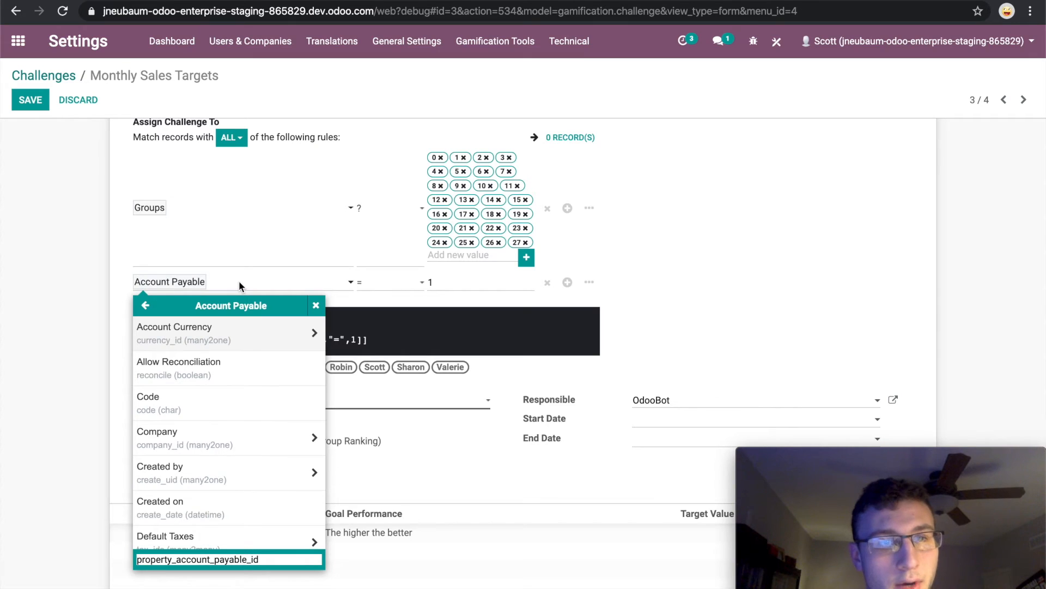
left_click_drag(262, 559, 160, 559)
key("BackSpace")
key("BackSpace")
key("BackSpace")
key("BackSpace")
key("BackSpace")
type("users")
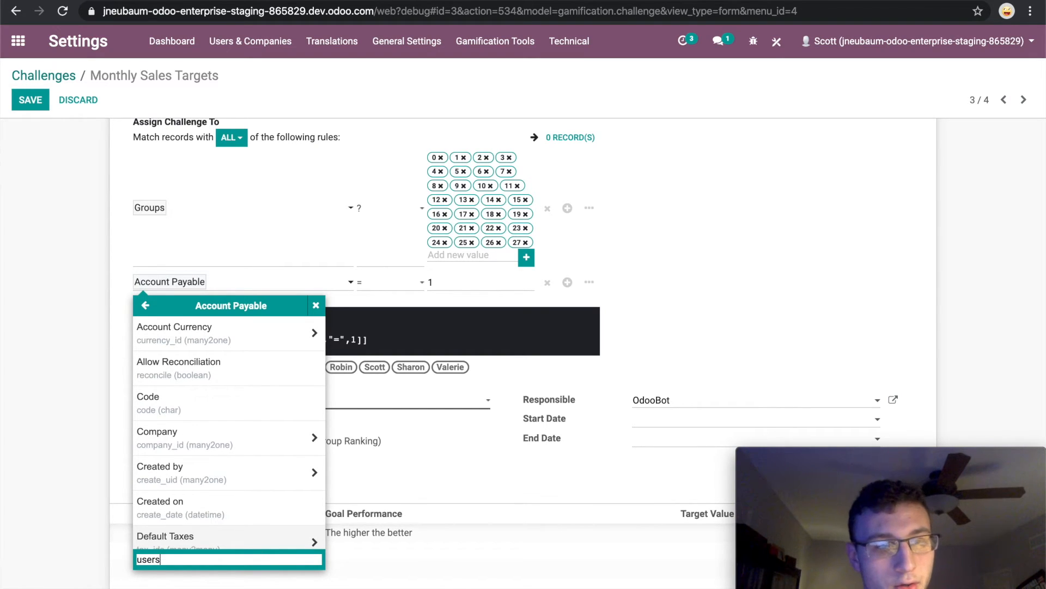
key("Return")
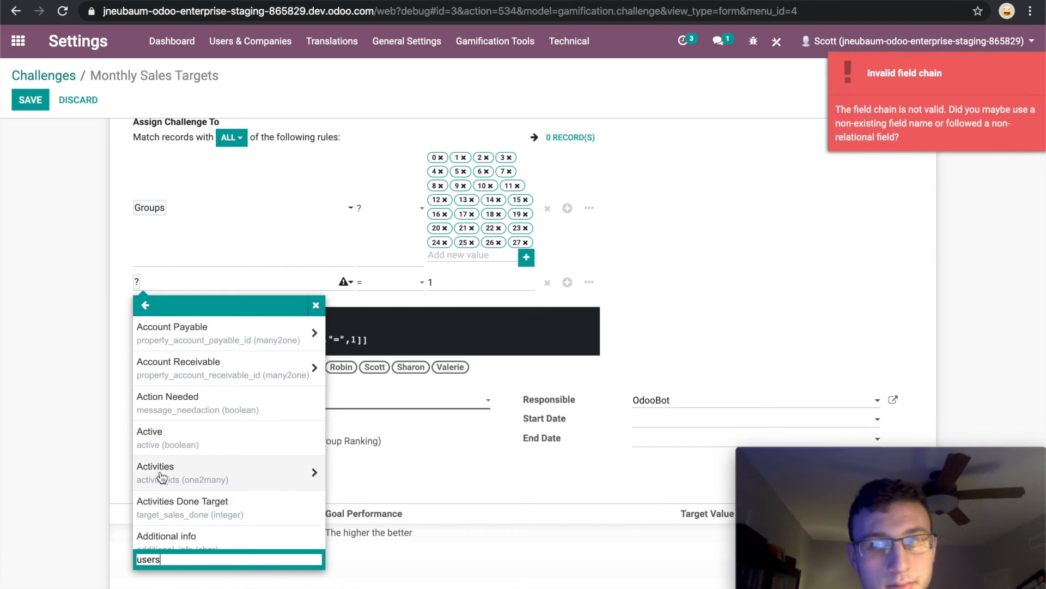
Choose Users (user_ids) from the field list as the new condition's field.
scroll(163, 484, "down", 5)
scroll(164, 484, "down", 20)
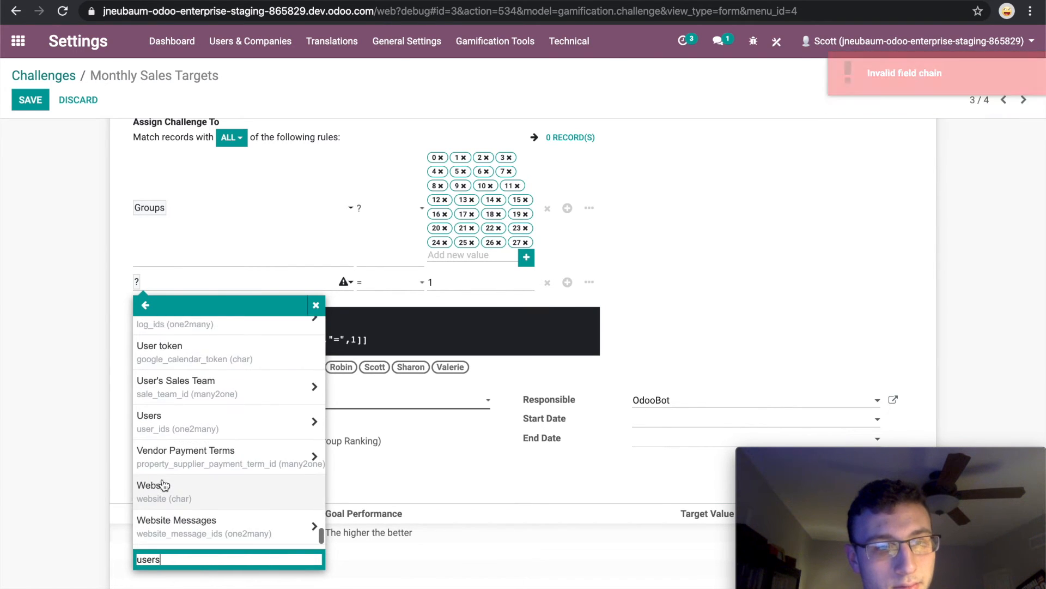
scroll(163, 480, "up", 1)
left_click(158, 468)
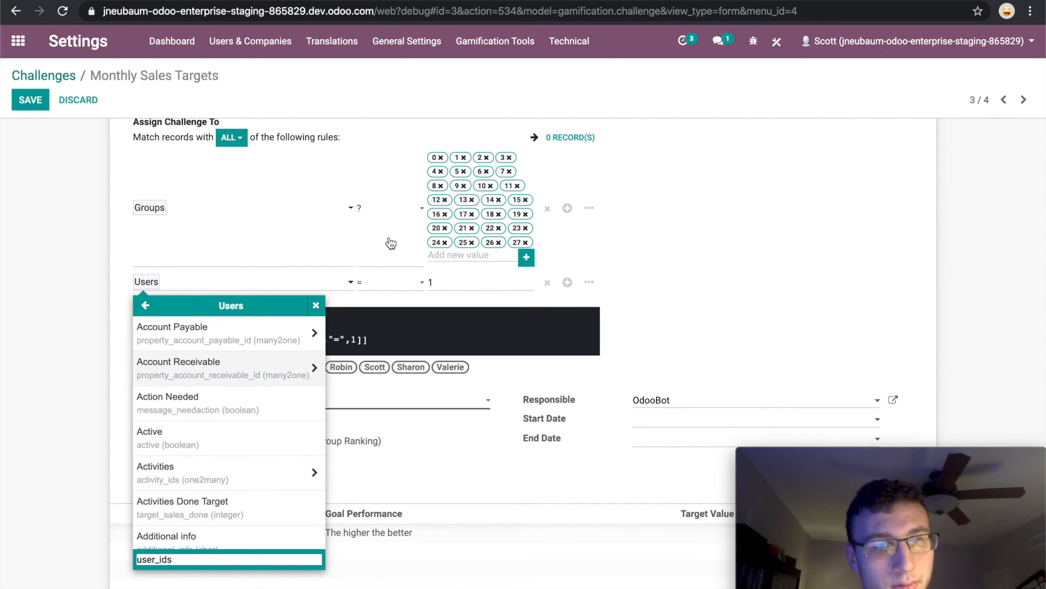
left_click(398, 287)
Set the Users condition's value to the salesperson's first name and display the matching records.
left_click(450, 286)
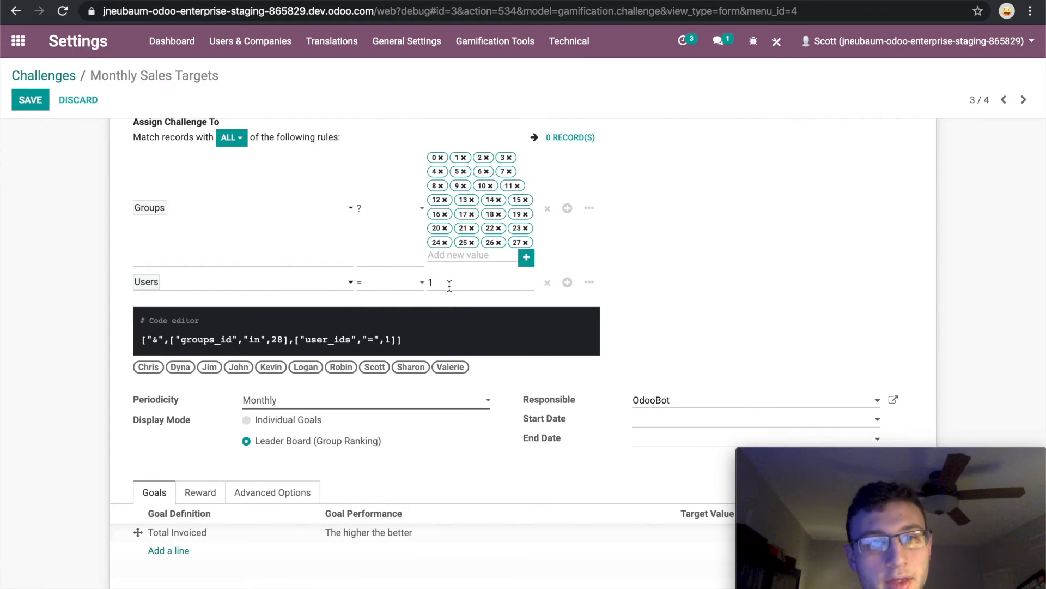
key("BackSpace")
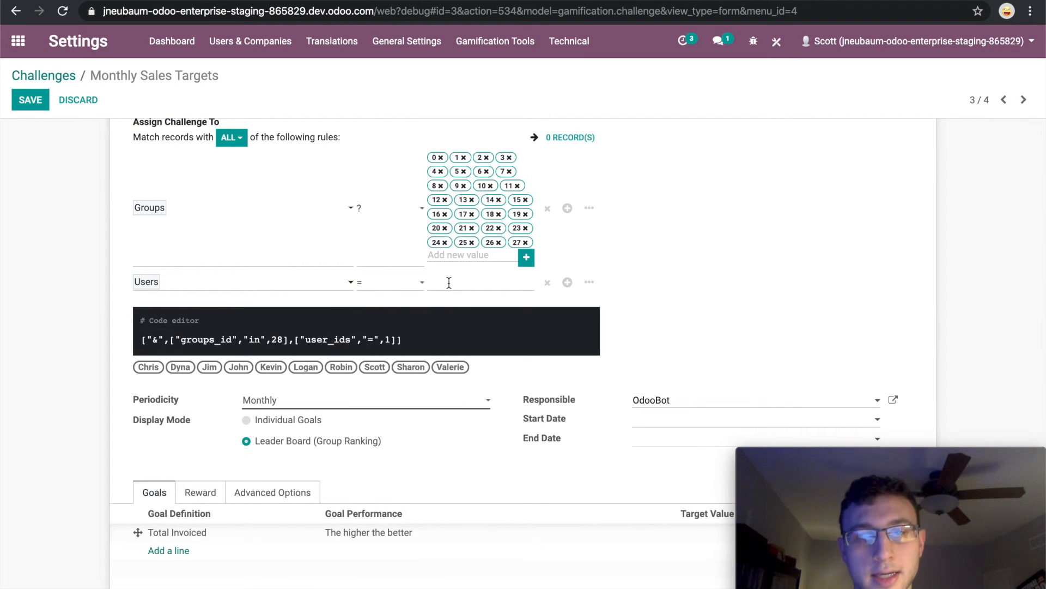
type("Logan")
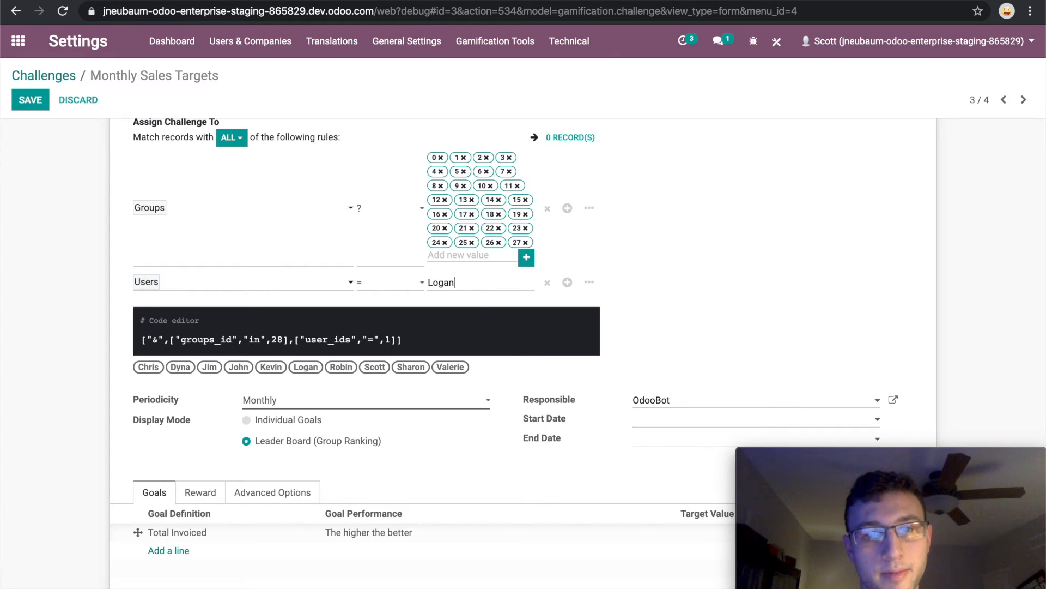
left_click(492, 294)
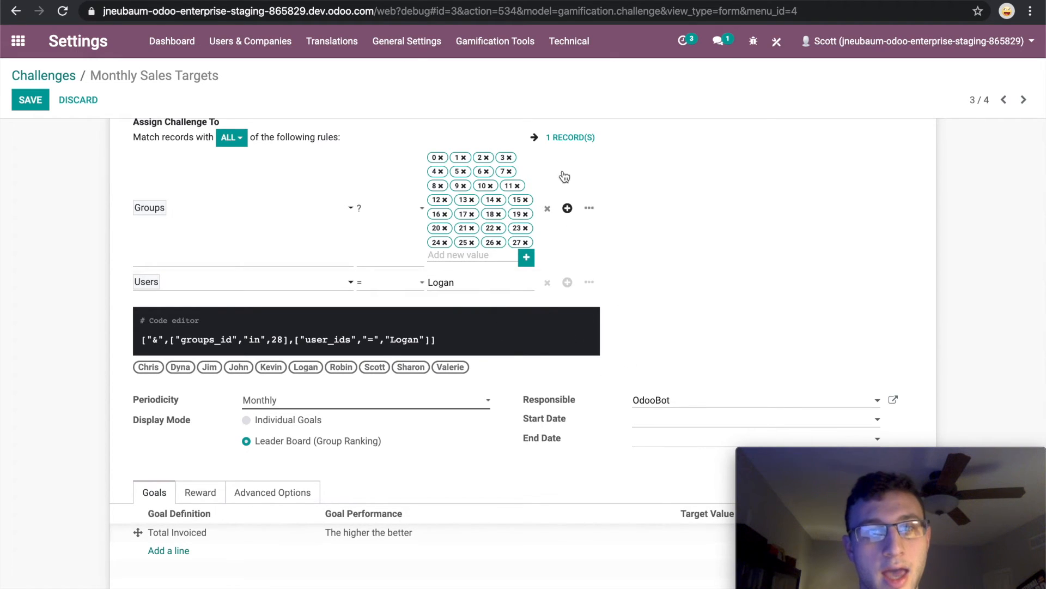
left_click(565, 143)
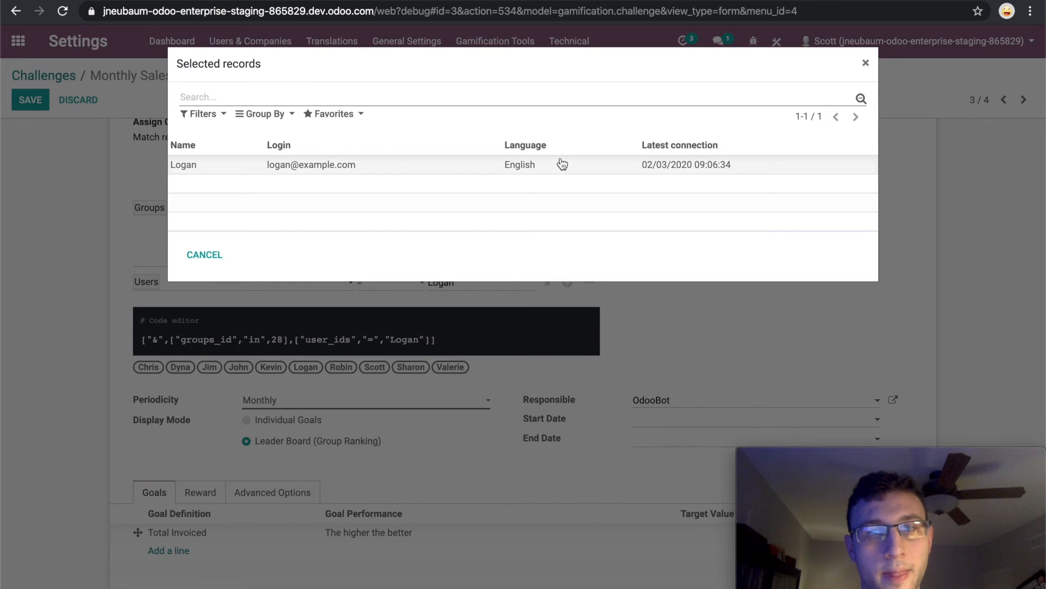
Close the matching records and set the challenge's assignment to match any of the rules instead of all.
left_click(865, 64)
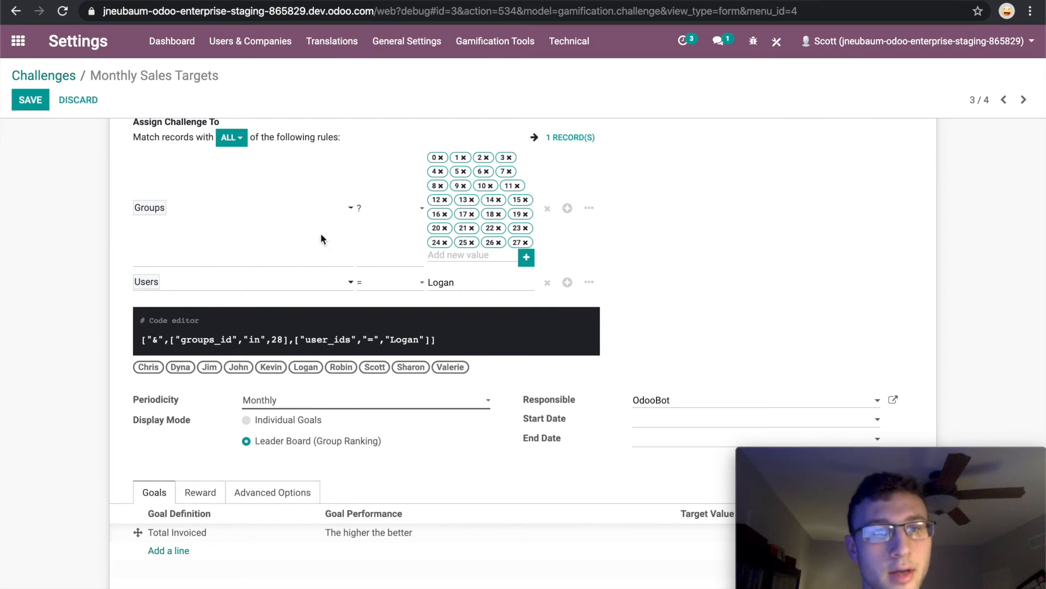
scroll(329, 221, "up", 1)
left_click(226, 158)
left_click(234, 189)
scroll(213, 254, "down", 2)
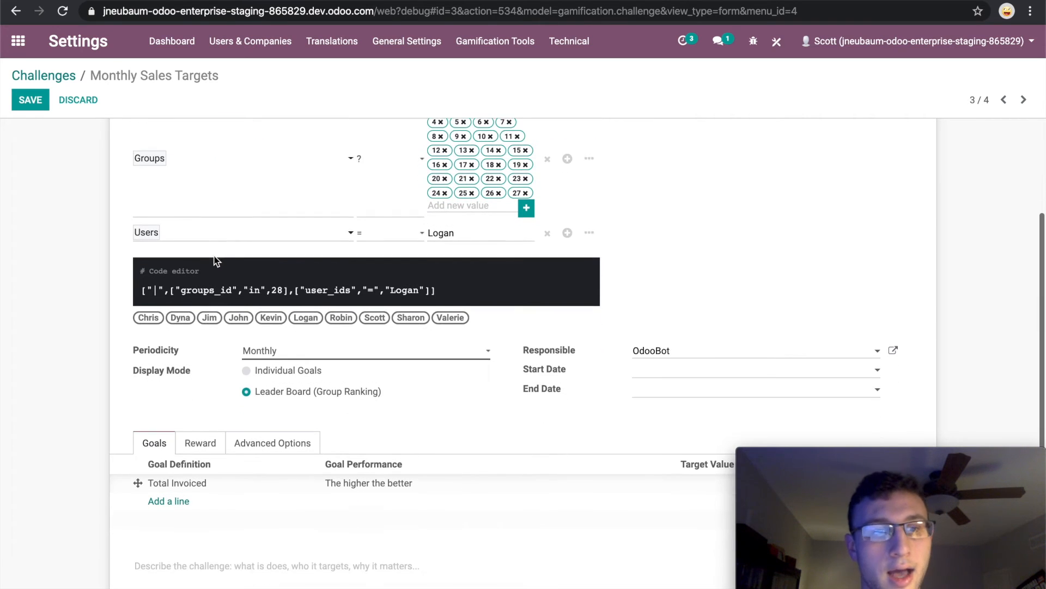
scroll(213, 256, "up", 1)
scroll(214, 256, "down", 2)
scroll(214, 256, "up", 4)
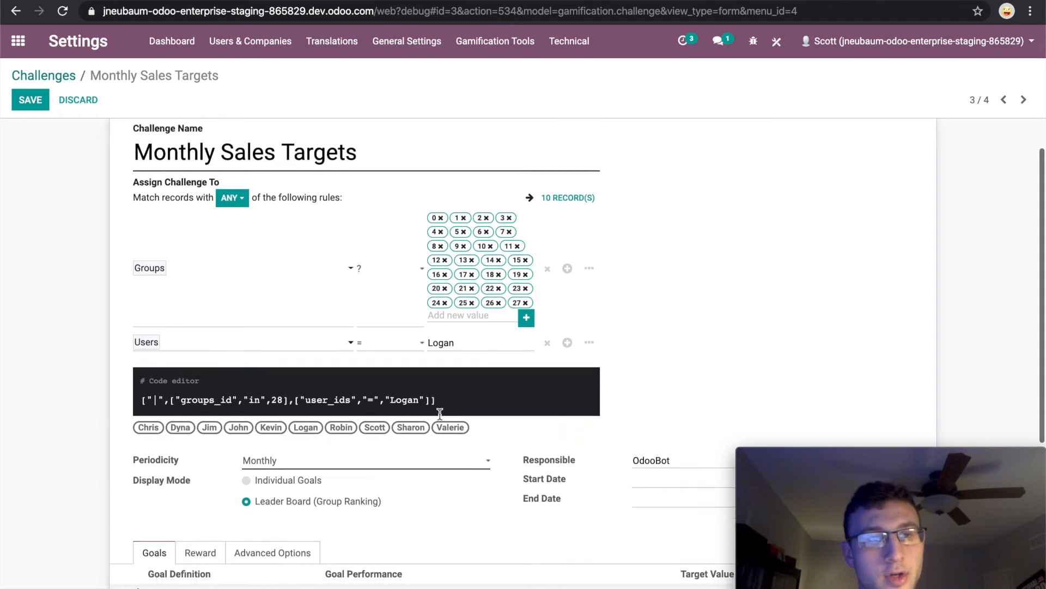
Set the challenge's start date to 03/01/2020.
scroll(440, 413, "down", 5)
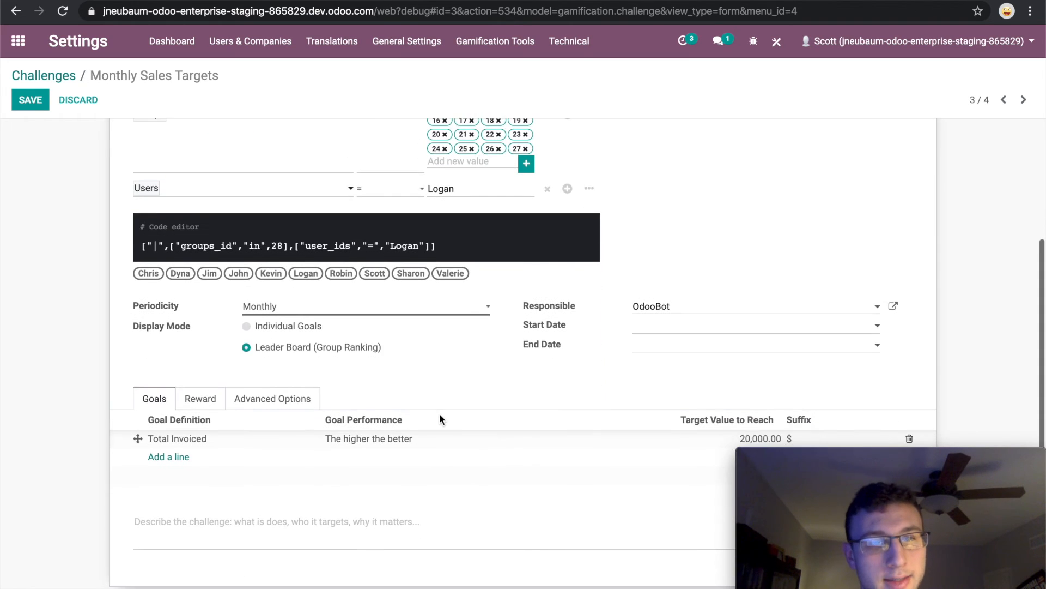
scroll(303, 365, "down", 1)
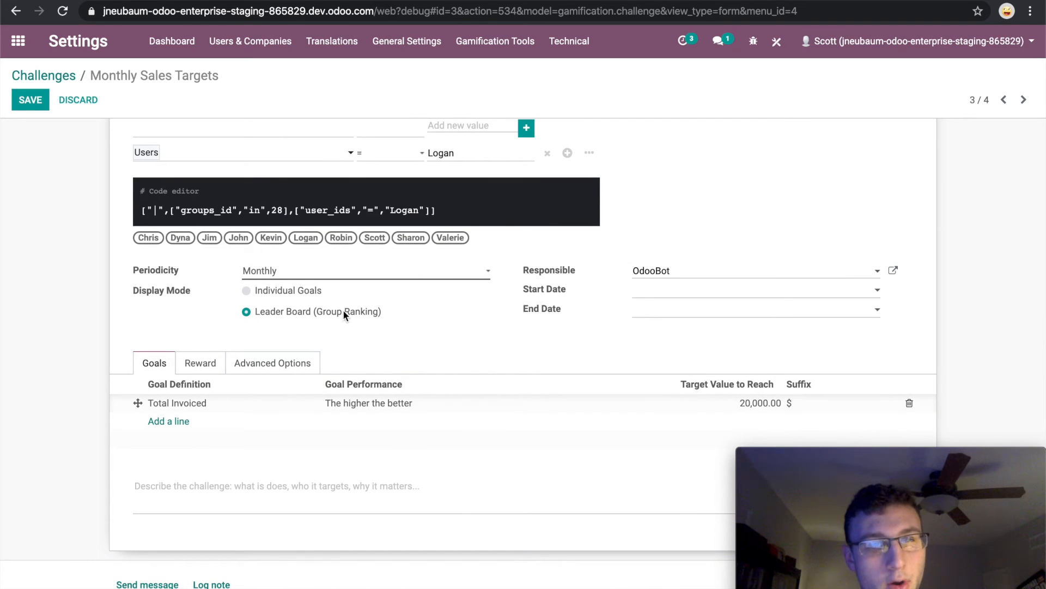
scroll(374, 322, "down", 1)
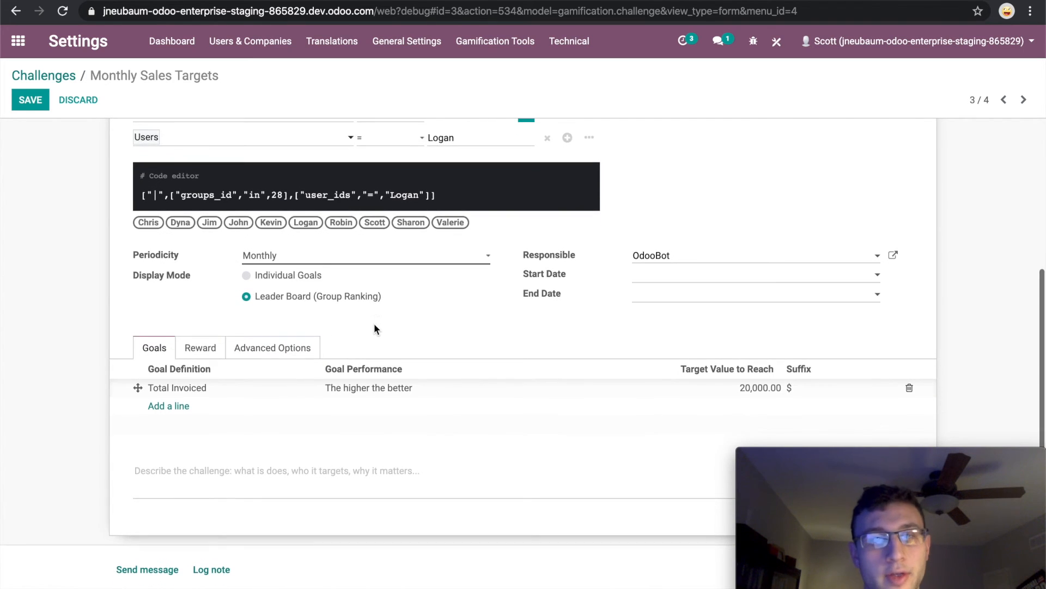
scroll(374, 329, "down", 1)
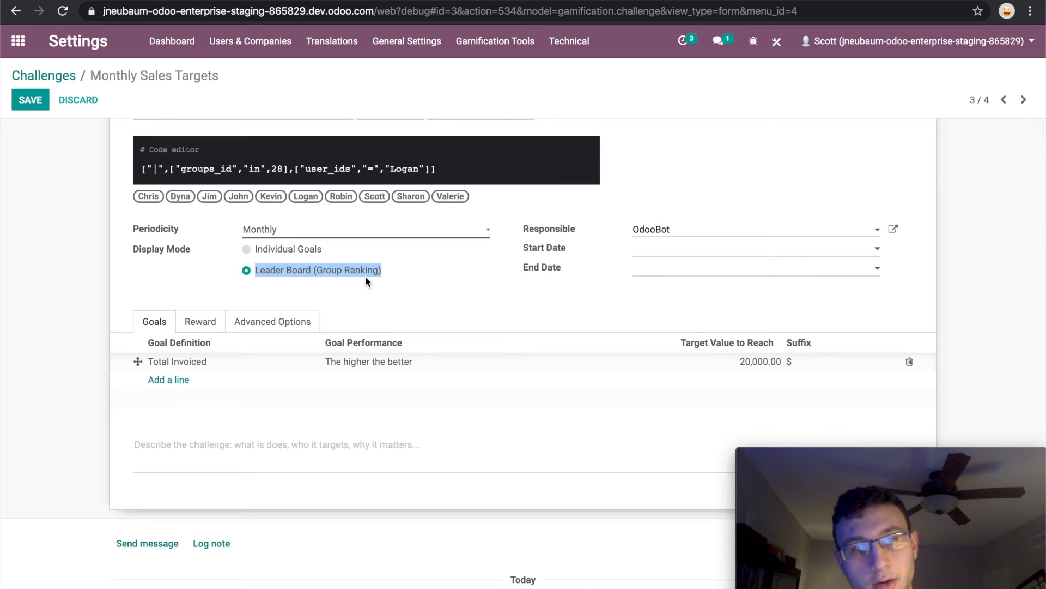
left_click(412, 322)
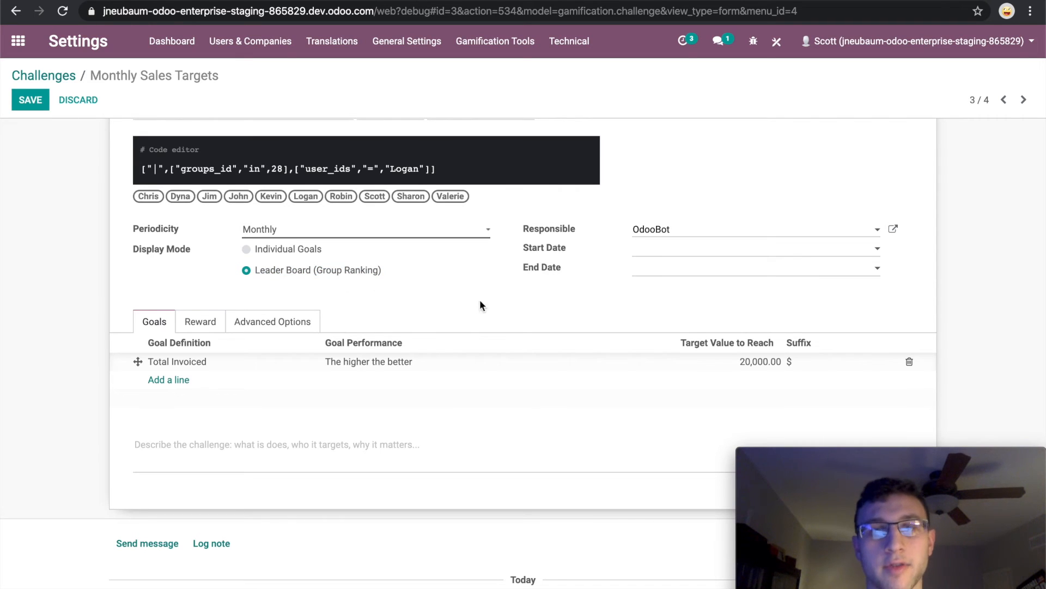
left_click(645, 252)
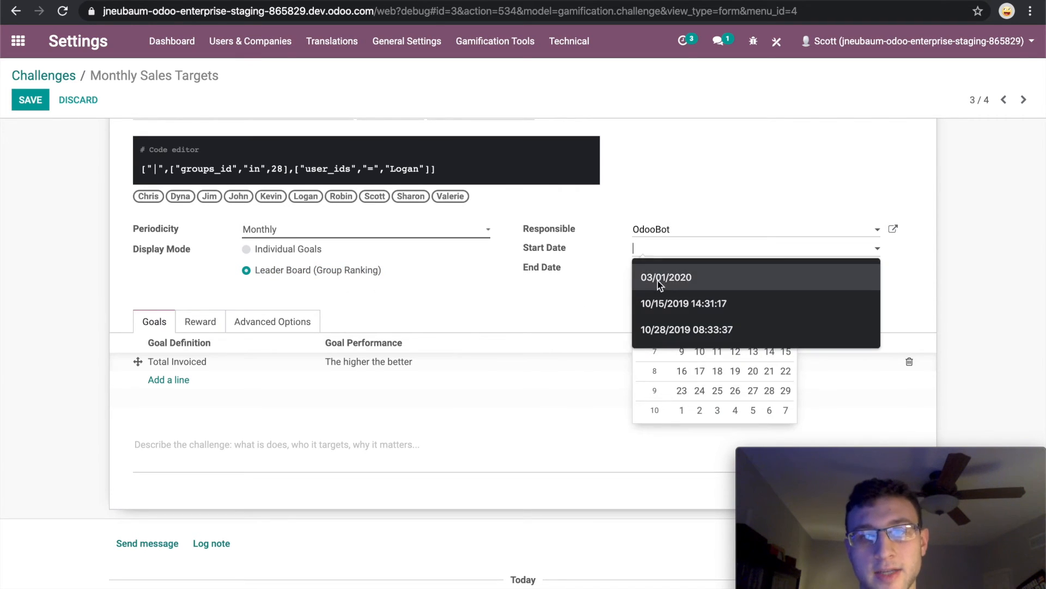
left_click(602, 356)
left_click(655, 251)
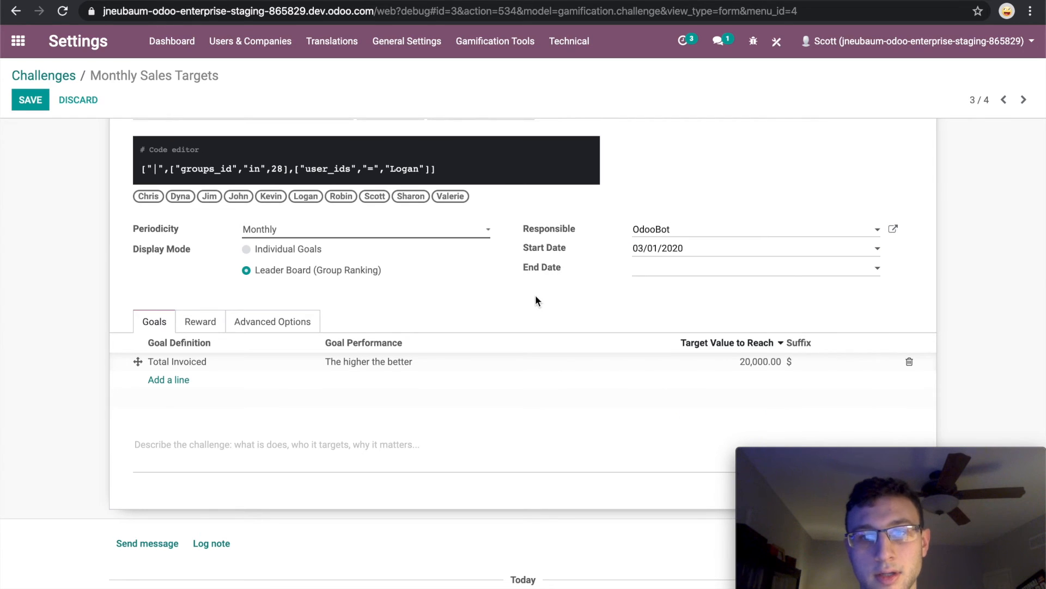
Set the challenge's rewards to the Good Job badge for every succeeding user and Brilliant for the 1st user.
scroll(536, 296, "down", 1)
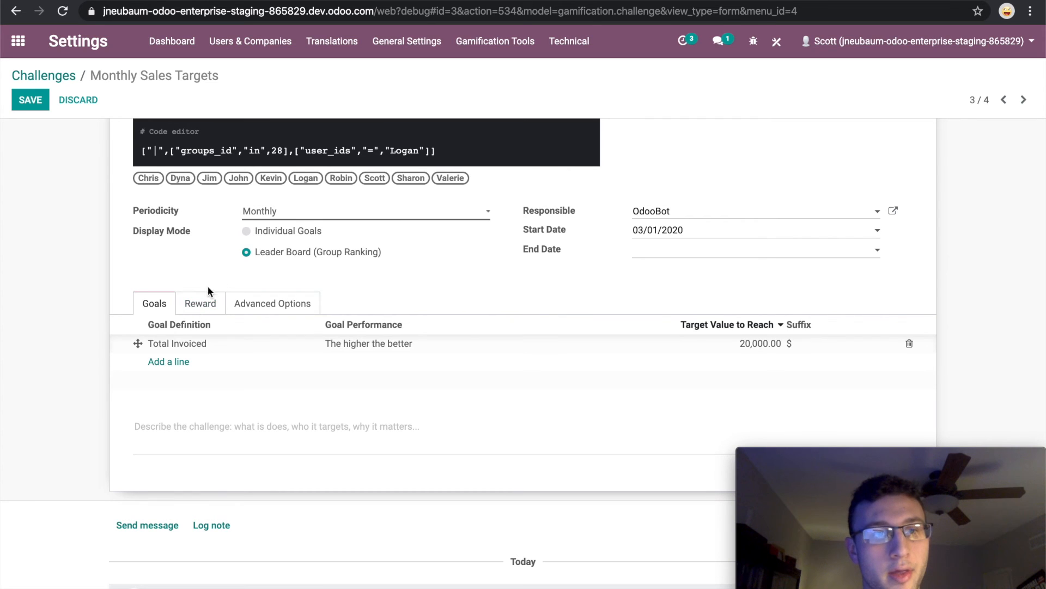
left_click(202, 304)
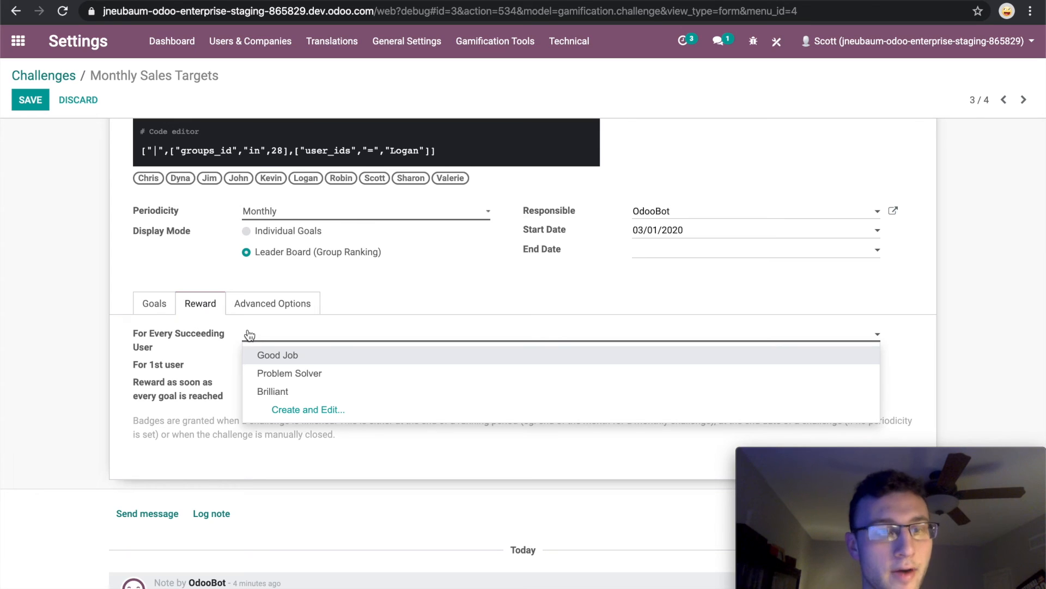
left_click(270, 392)
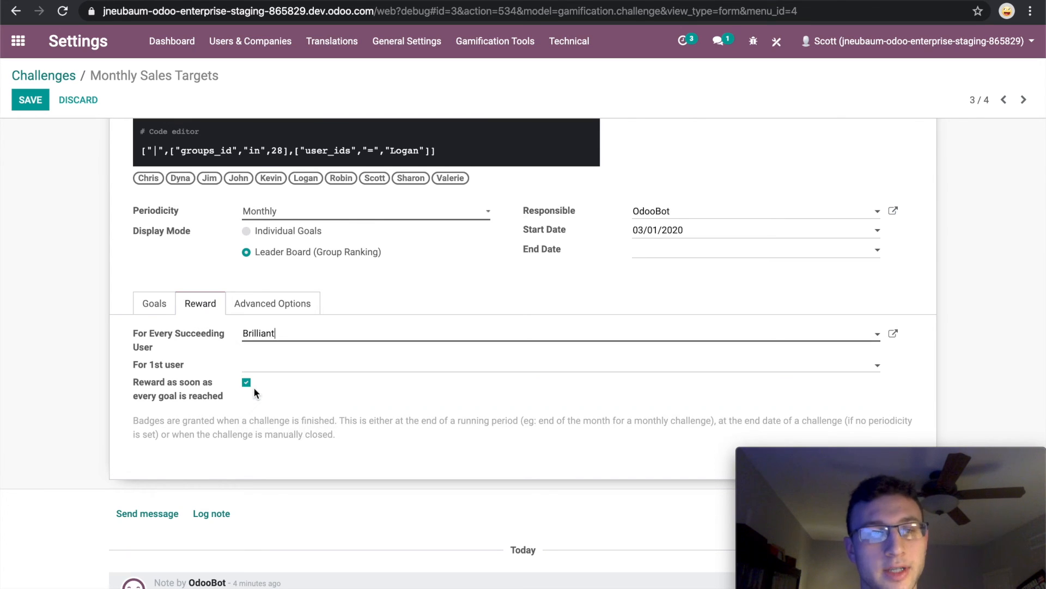
Review the challenge's advanced options, including the notification settings and the available report templates.
left_click(267, 309)
scroll(254, 442, "down", 3)
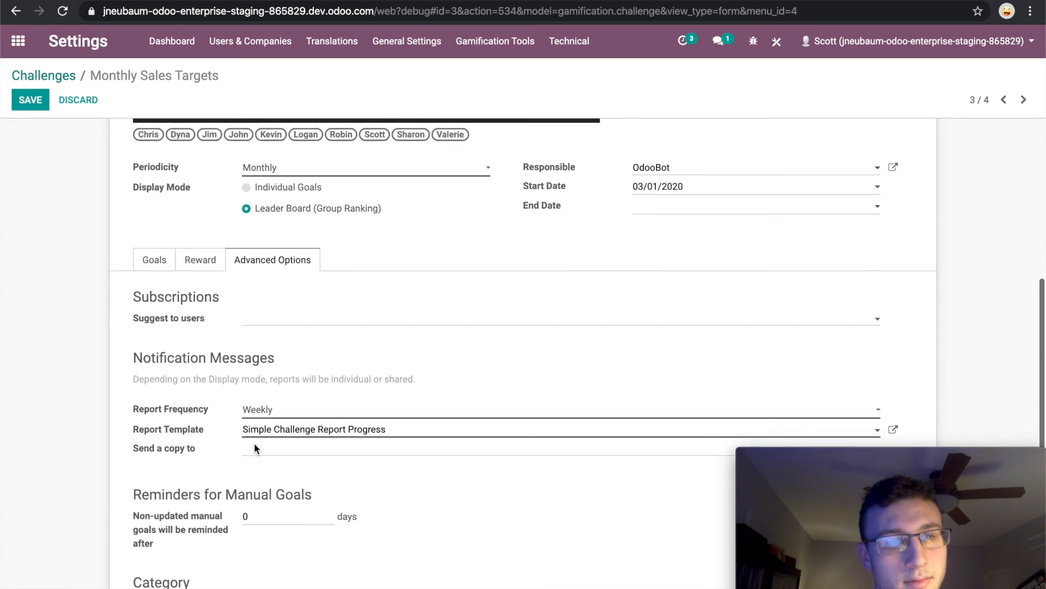
scroll(254, 442, "down", 3)
scroll(254, 444, "up", 1)
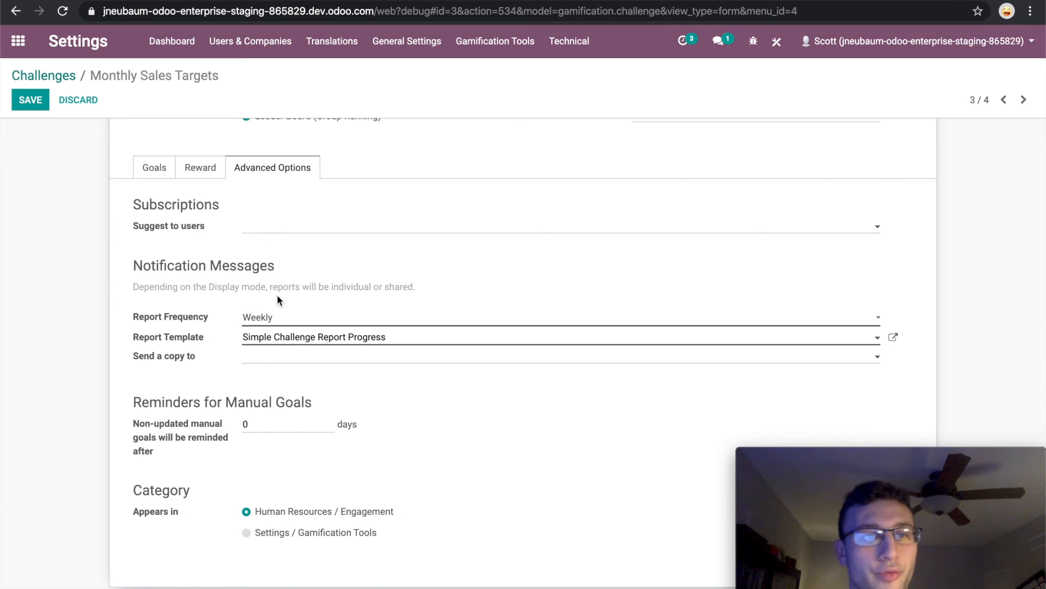
left_click(305, 338)
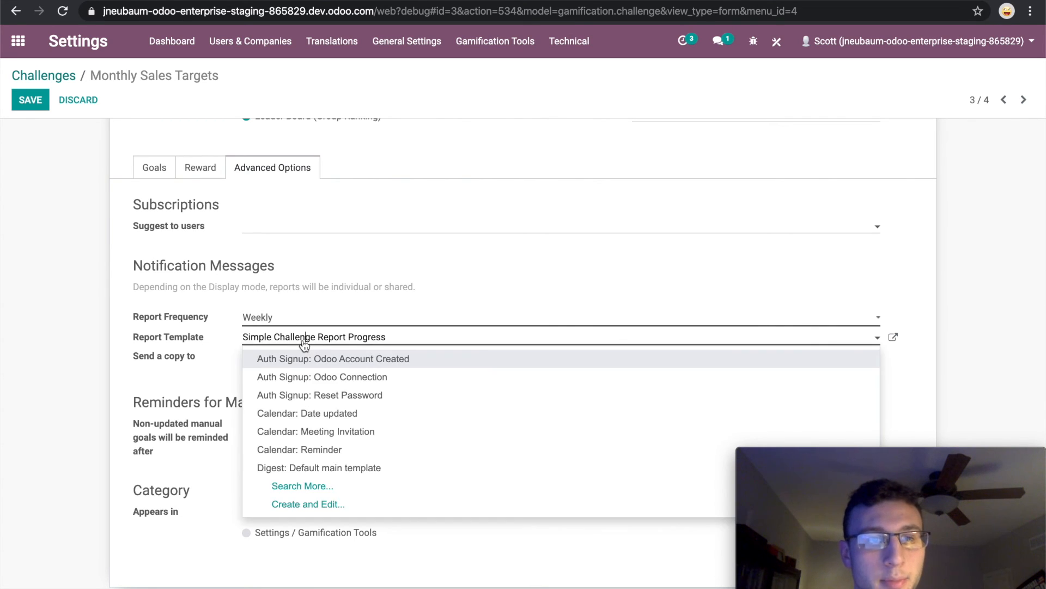
left_click(307, 343)
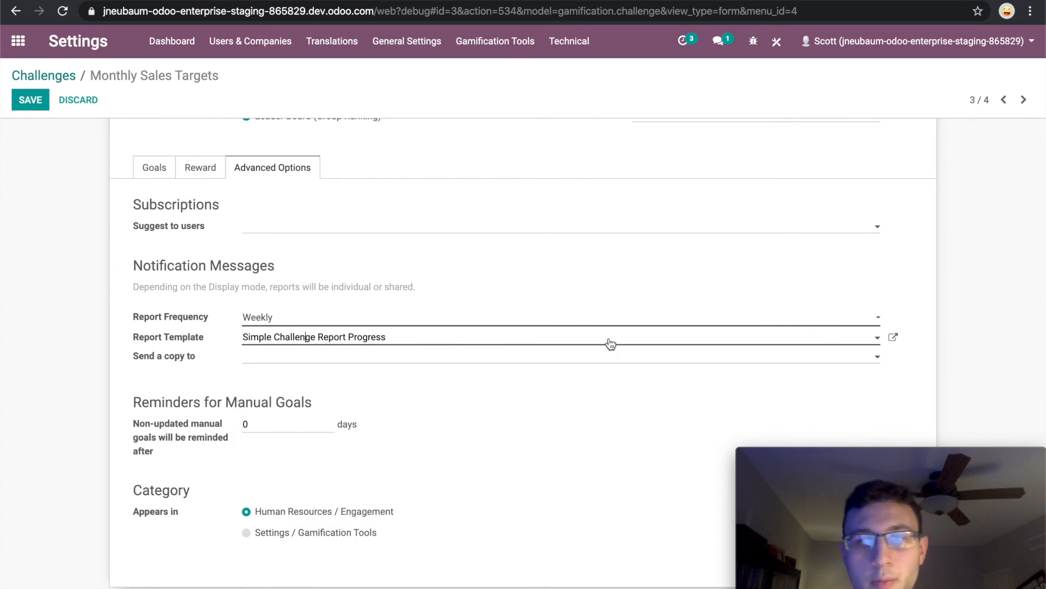
Open the Simple Challenge Report Progress template, examine its leaderboard and goal content, and close it without changes.
left_click(894, 339)
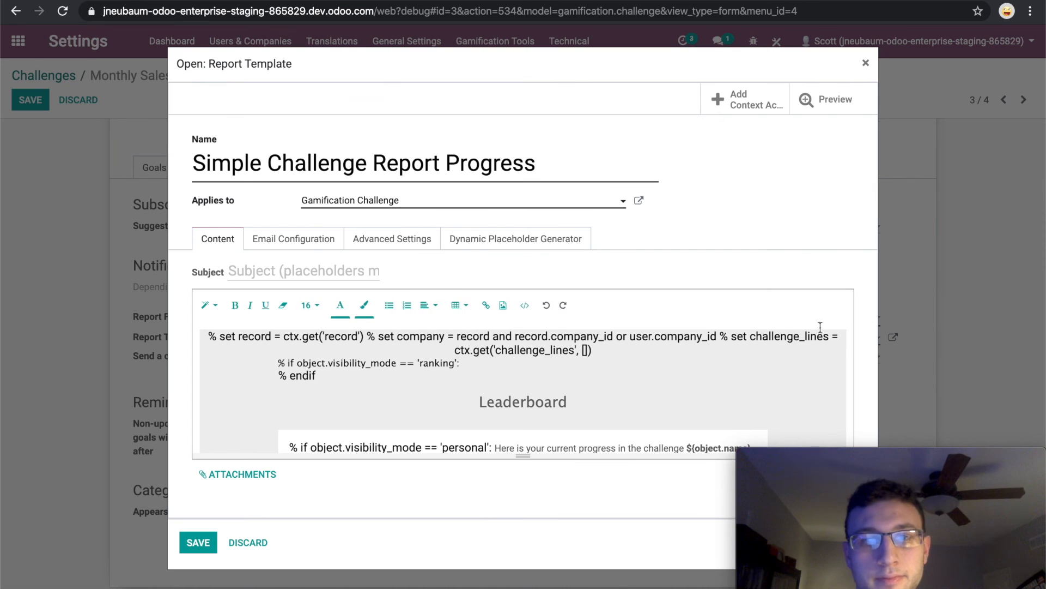
scroll(626, 395, "down", 3)
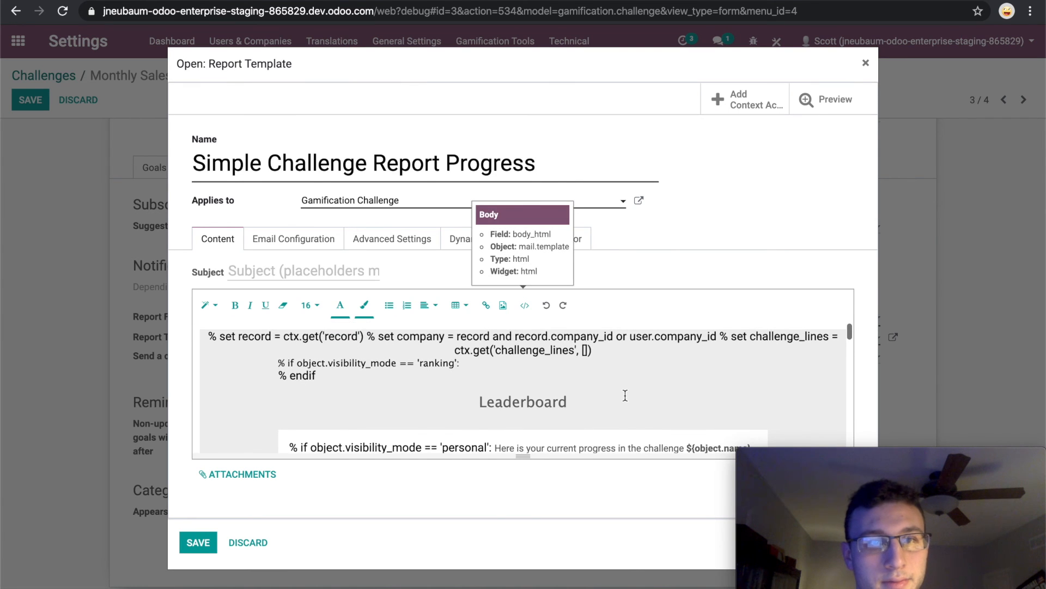
scroll(625, 395, "down", 5)
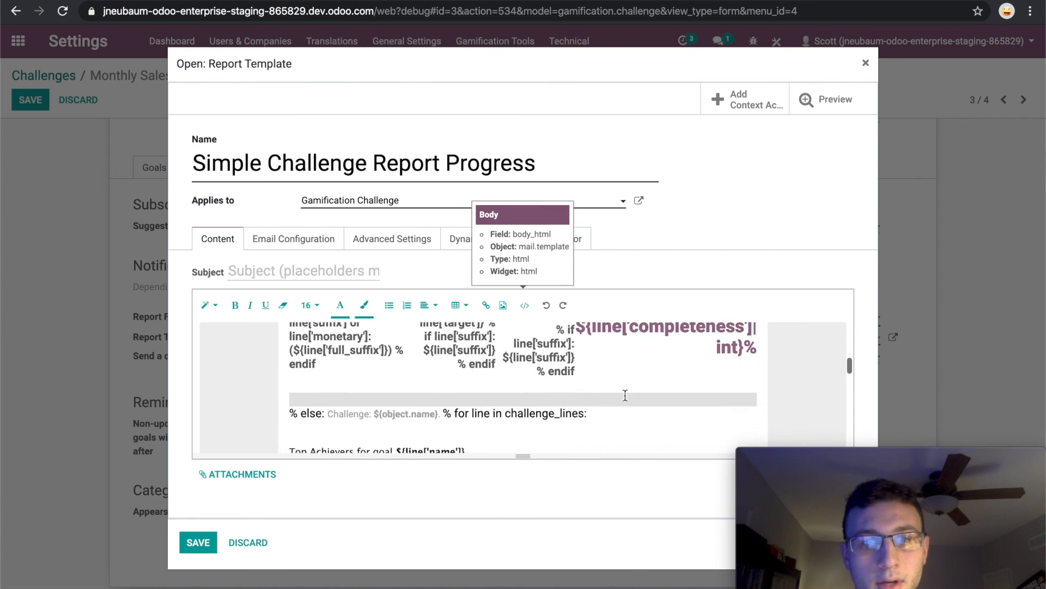
scroll(625, 395, "down", 6)
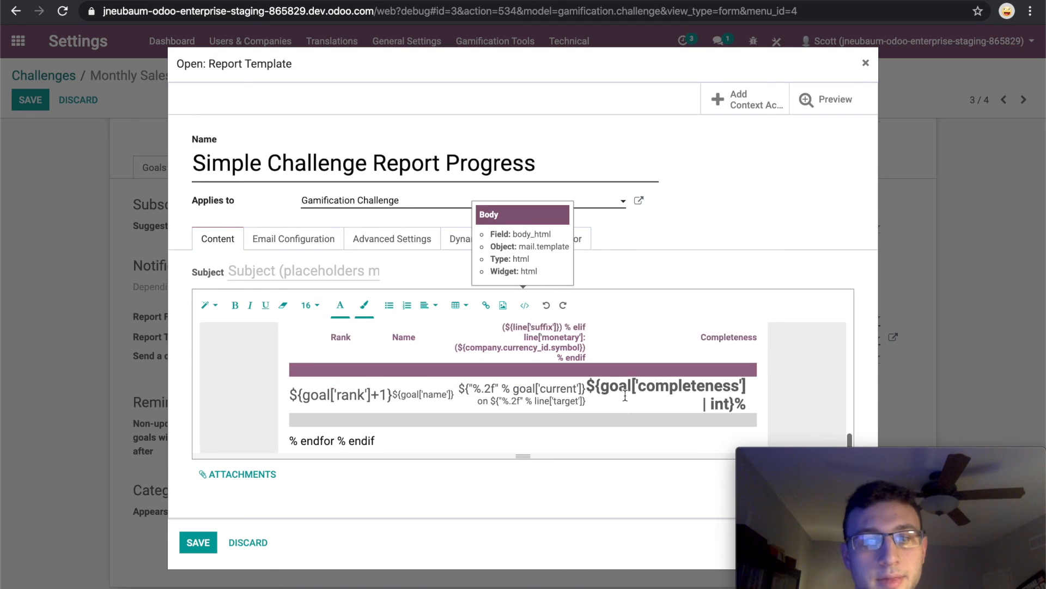
scroll(625, 396, "up", 8)
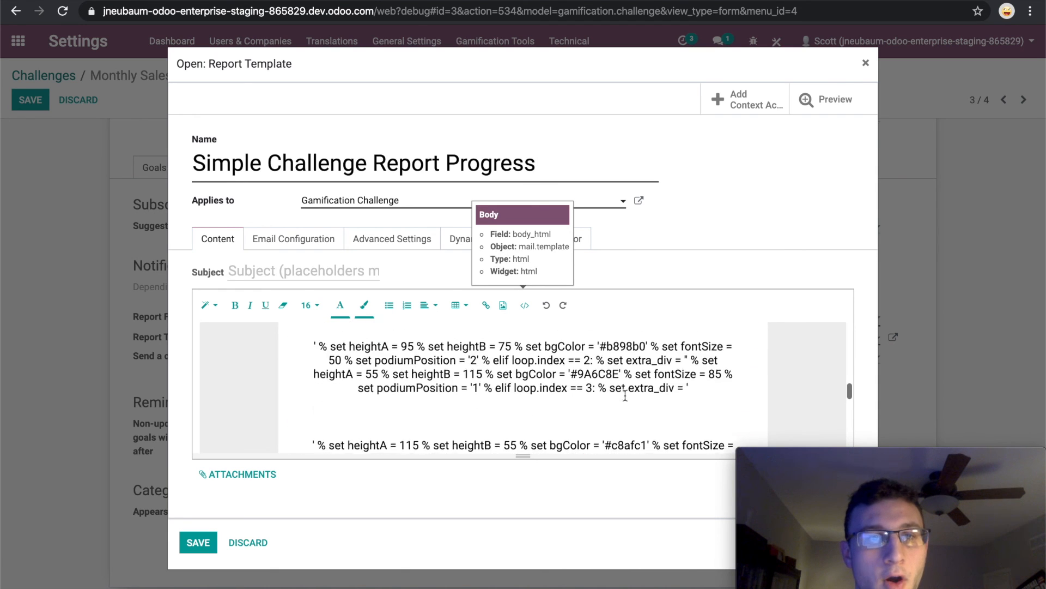
scroll(625, 395, "up", 6)
scroll(625, 395, "down", 5)
scroll(625, 395, "down", 3)
scroll(625, 395, "up", 5)
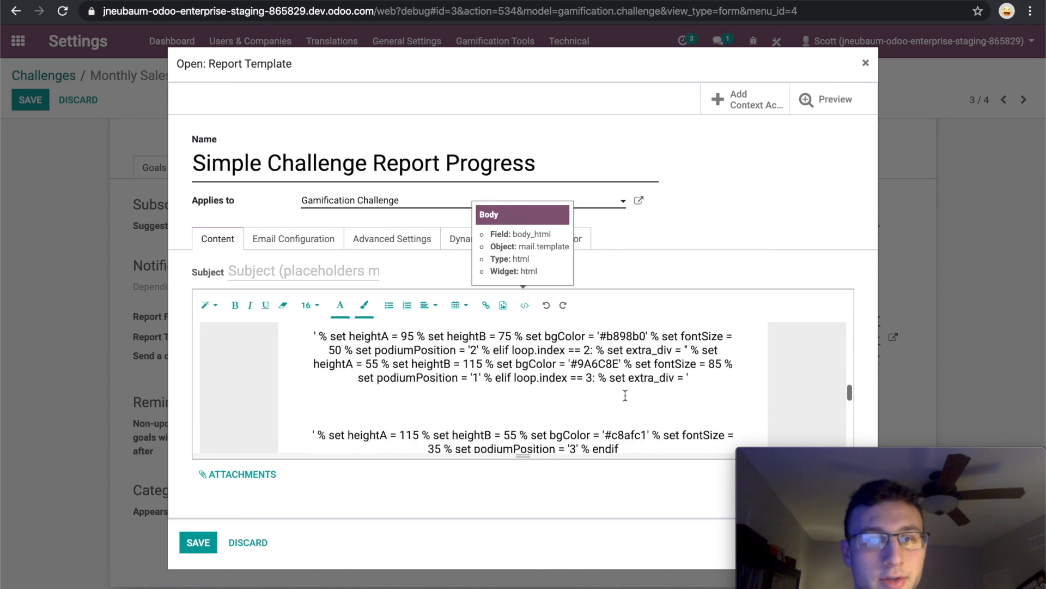
scroll(625, 395, "up", 4)
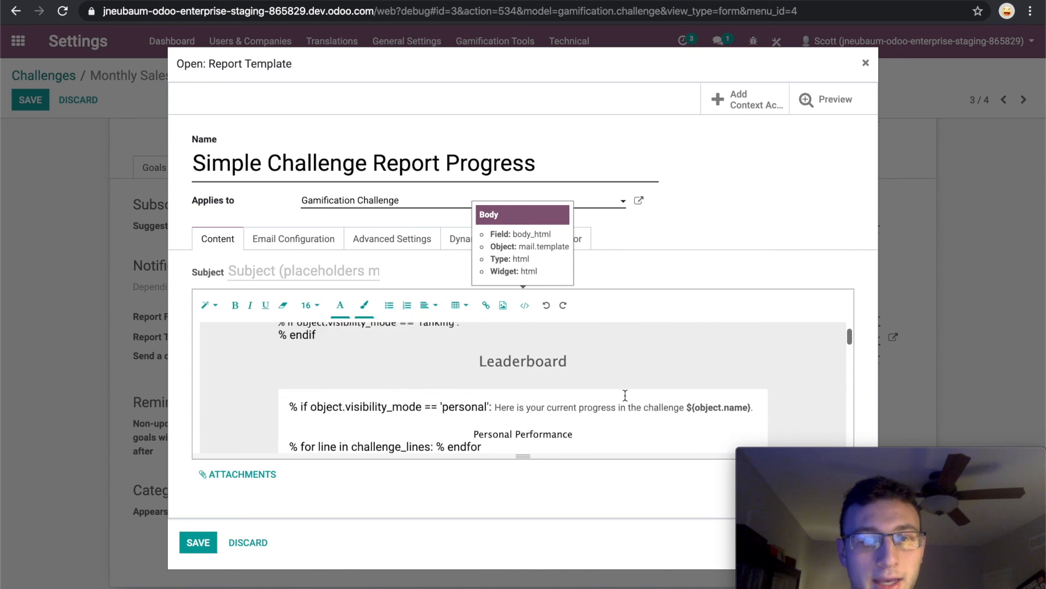
scroll(625, 395, "down", 3)
scroll(625, 395, "down", 5)
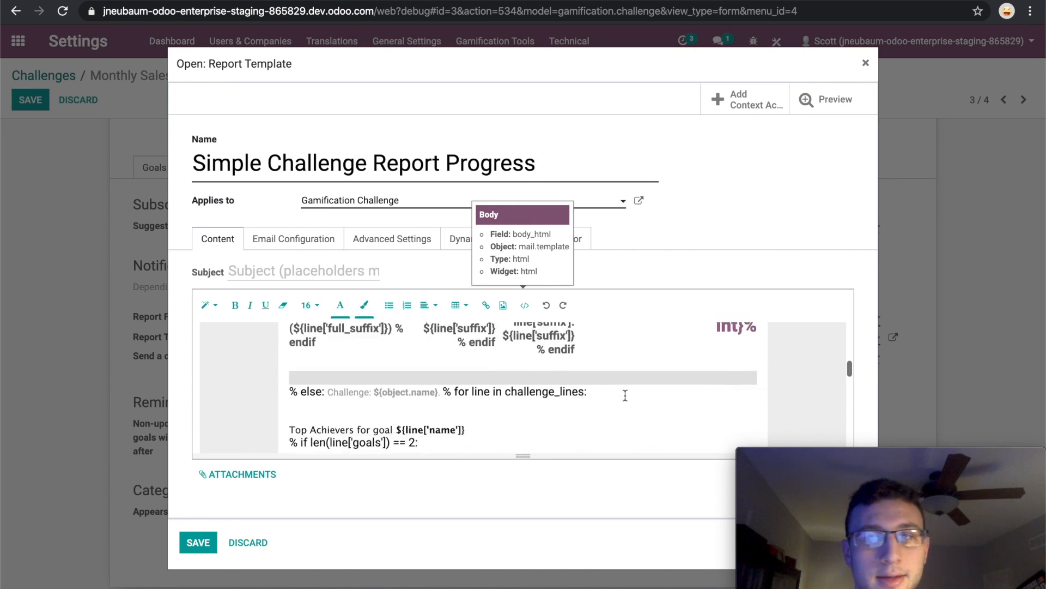
left_click(866, 63)
Save the Monthly Sales Targets challenge and start it.
scroll(433, 478, "down", 2)
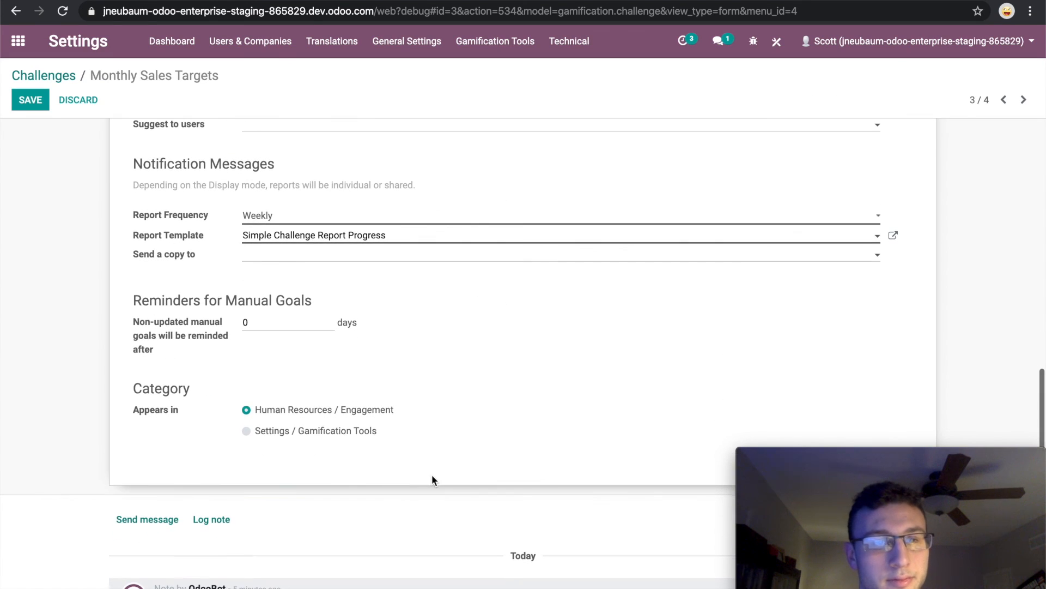
left_click(30, 102)
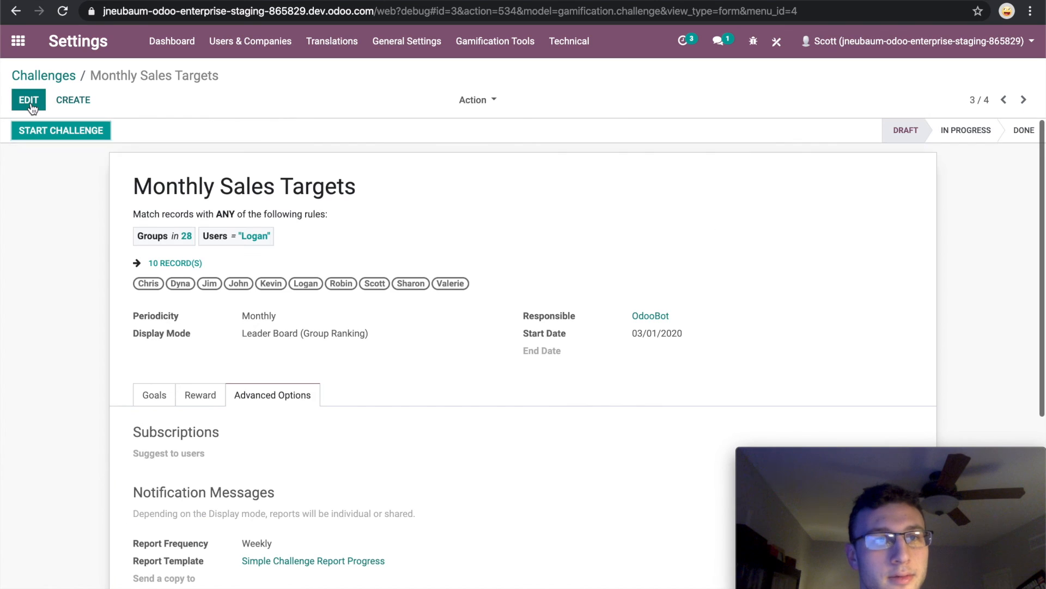
left_click(52, 133)
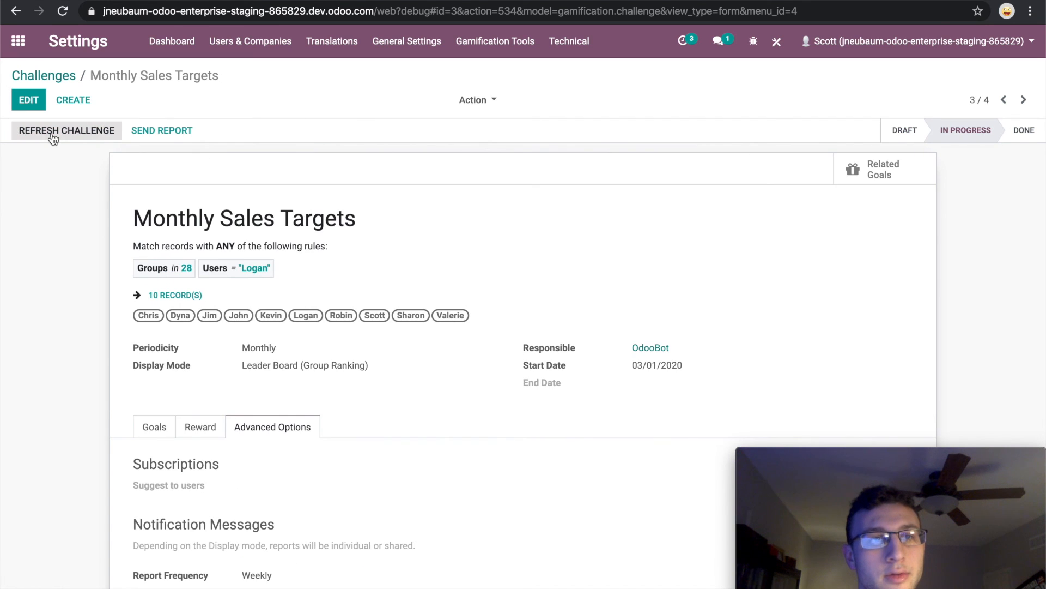
scroll(587, 480, "down", 1)
scroll(588, 477, "down", 2)
scroll(589, 480, "down", 1)
scroll(589, 477, "down", 1)
scroll(589, 479, "down", 2)
mouse_move(763, 516)
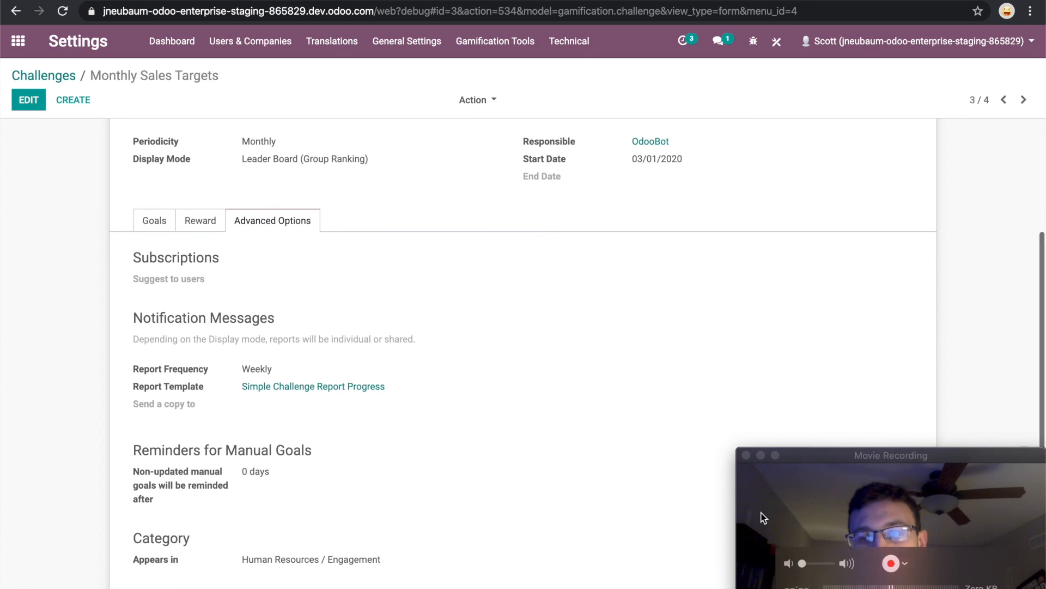